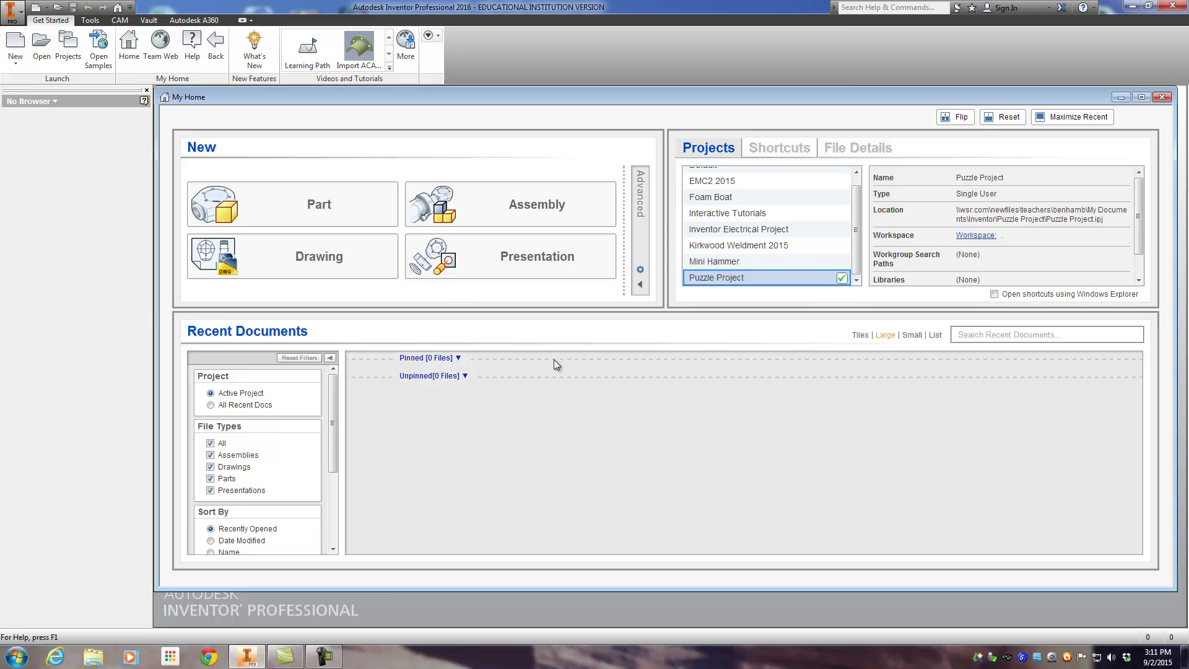
# Create a new part and start a 2D sketch on the horizontal XZ plane.
pyautogui.click(332, 202)
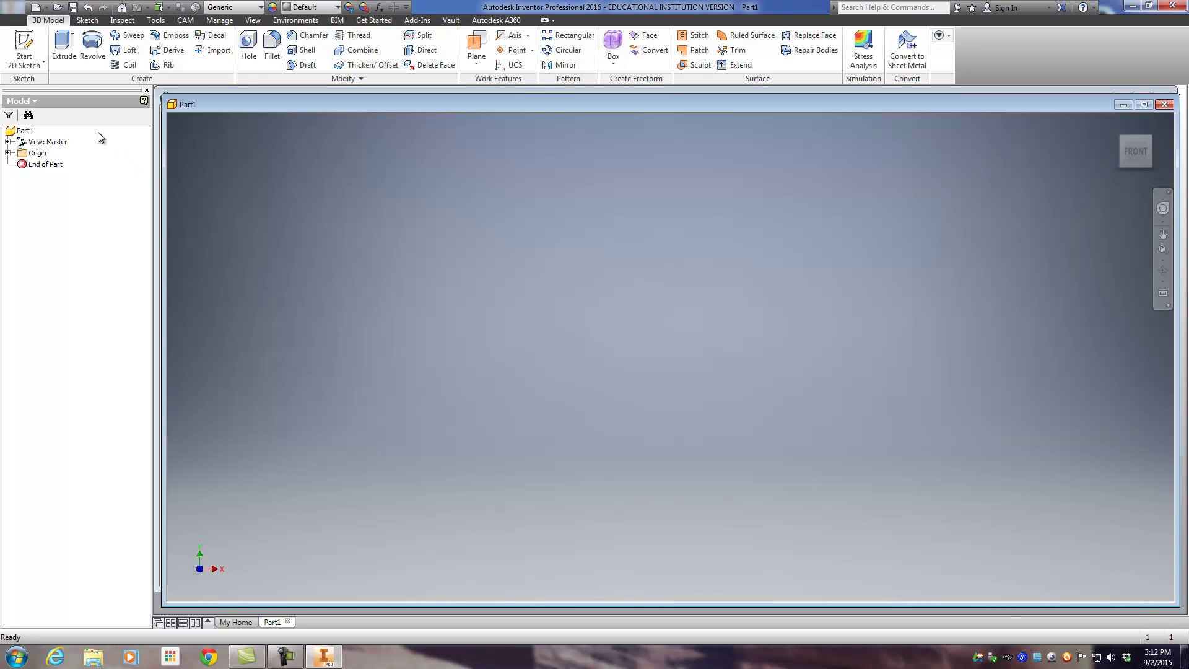
pyautogui.click(26, 40)
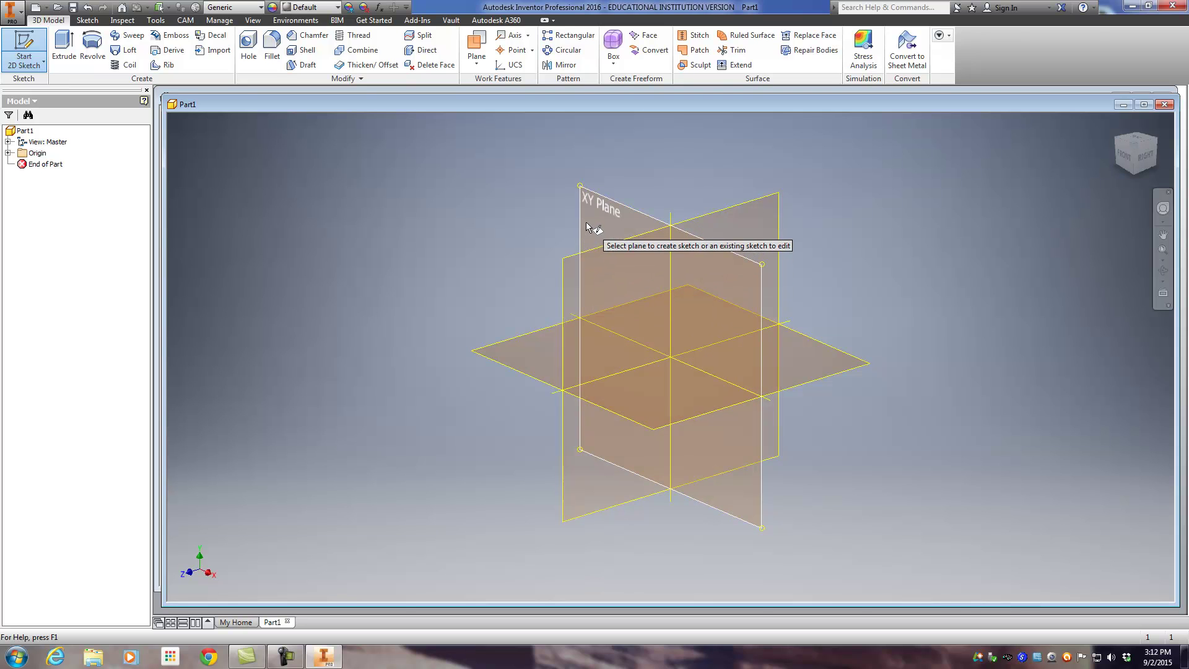
pyautogui.click(535, 344)
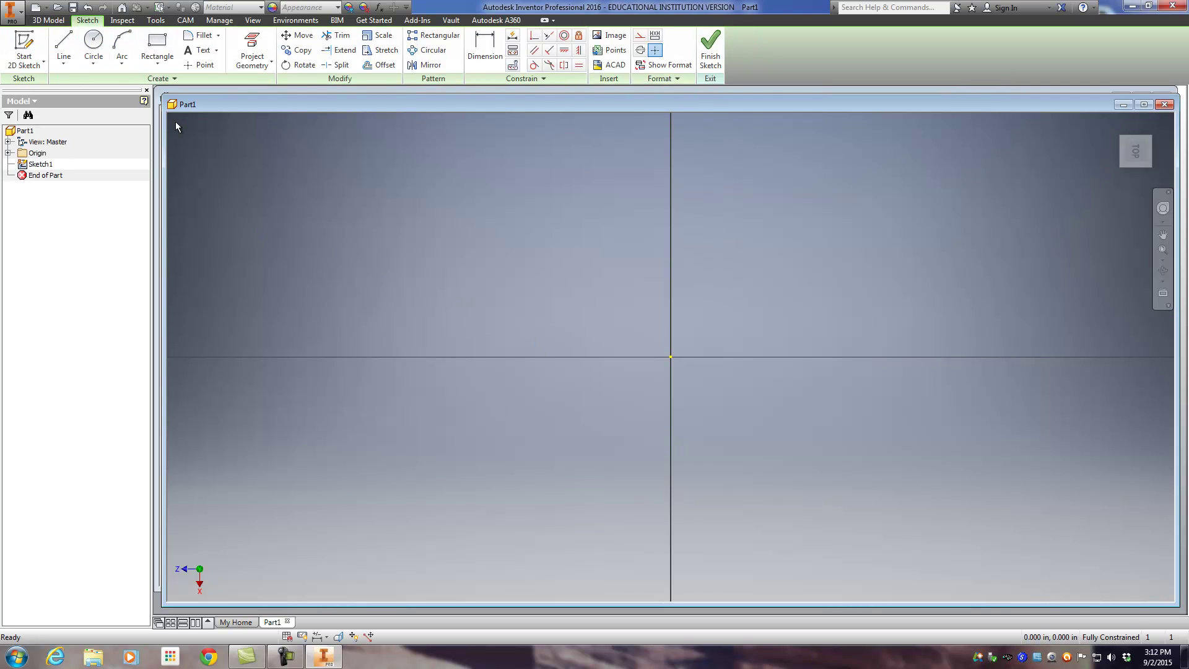
# Draw a vertical line 0.75 in long upward from the sketch origin.
pyautogui.click(61, 42)
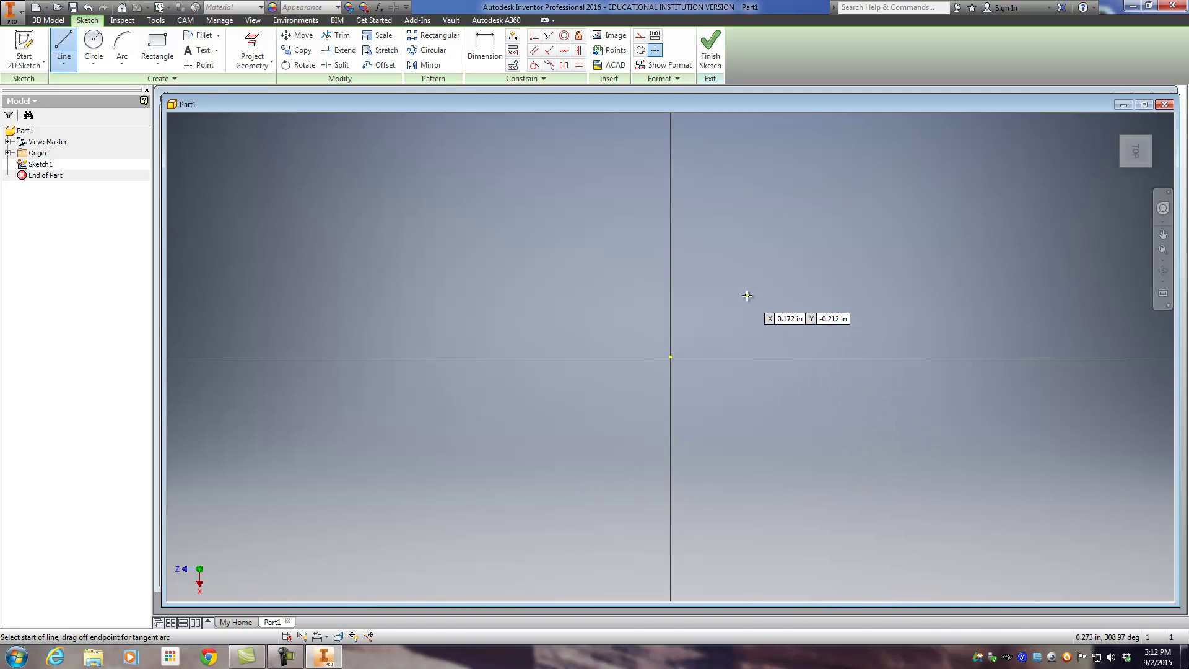
pyautogui.press('F2')
pyautogui.moveTo(747, 296); pyautogui.dragTo(432, 410)
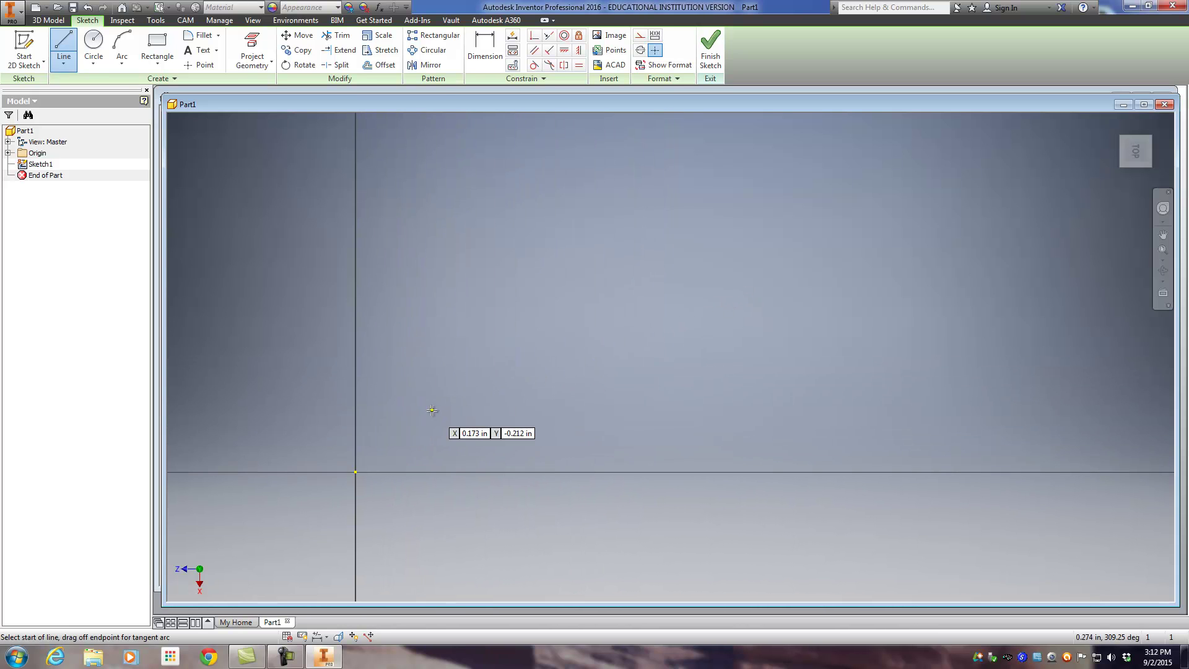
pyautogui.click(355, 472)
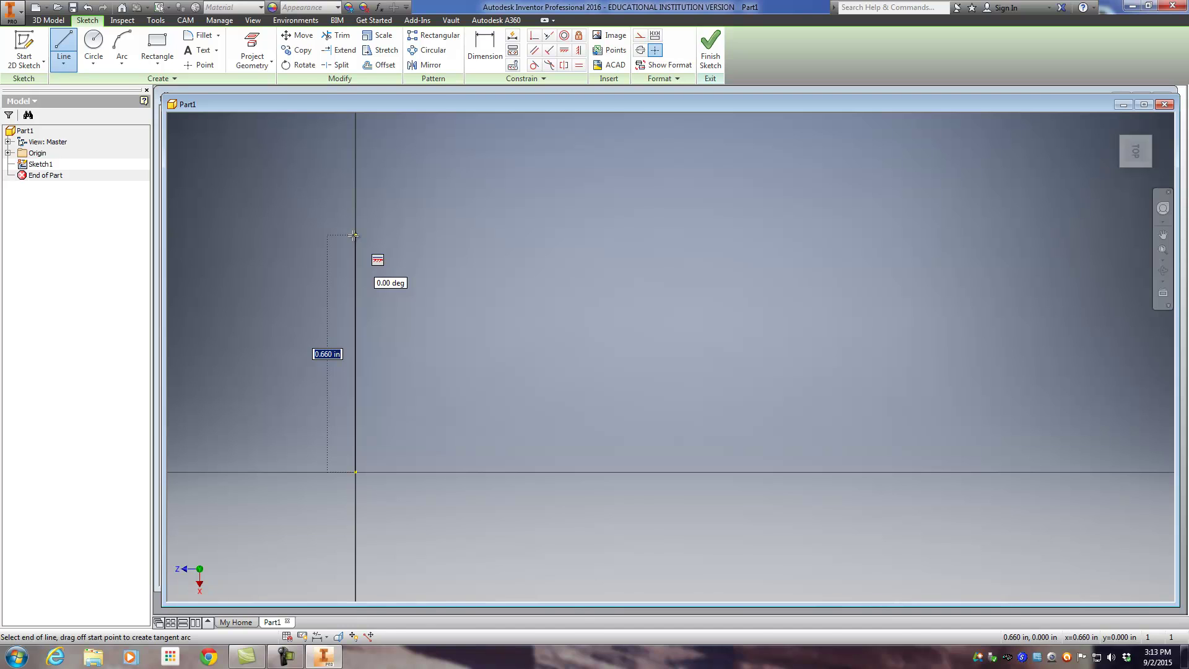
pyautogui.write('.75')
pyautogui.press('Return')
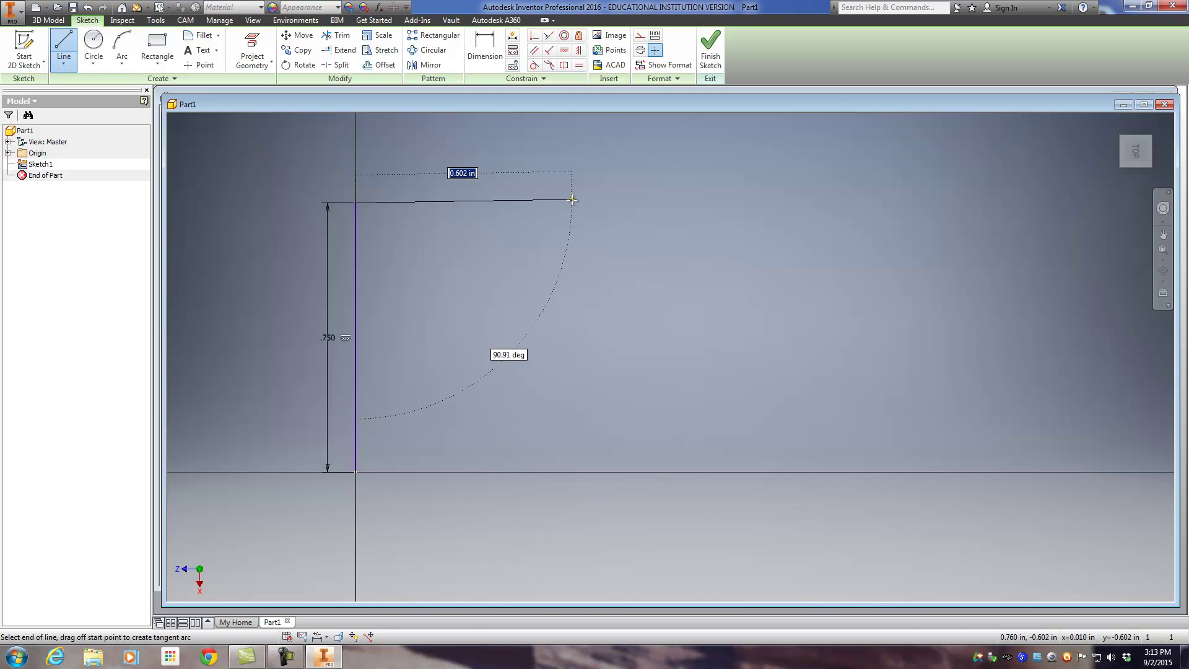
pyautogui.moveTo(624, 225); pyautogui.dragTo(520, 252, button='middle')
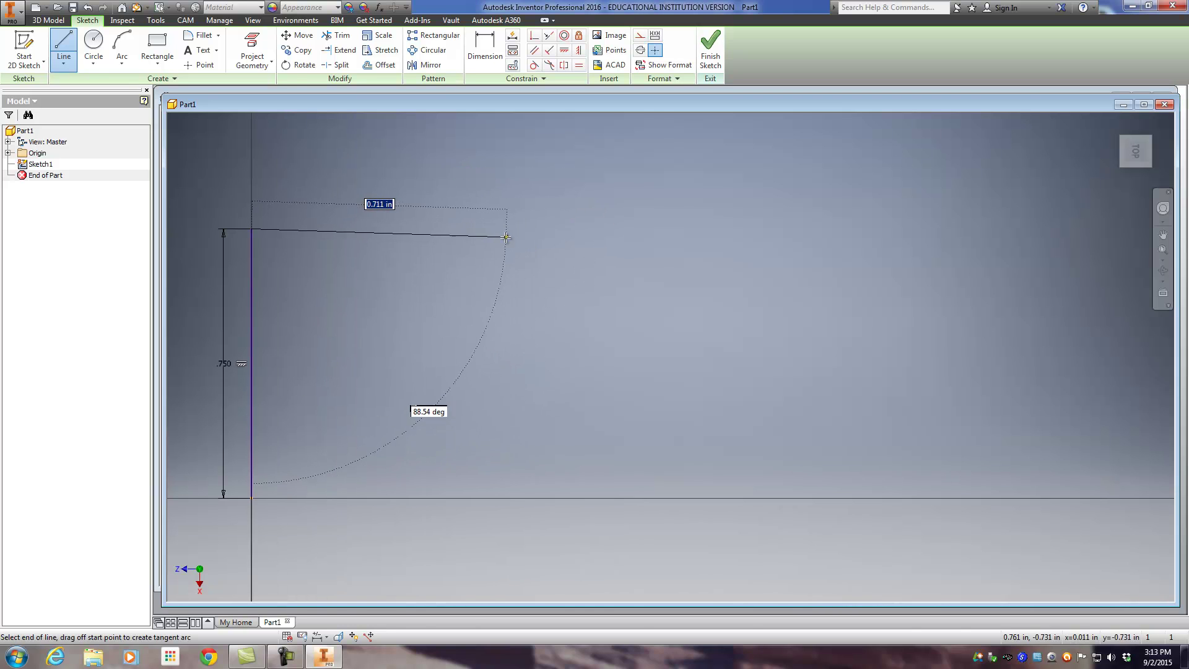
pyautogui.write('.75')
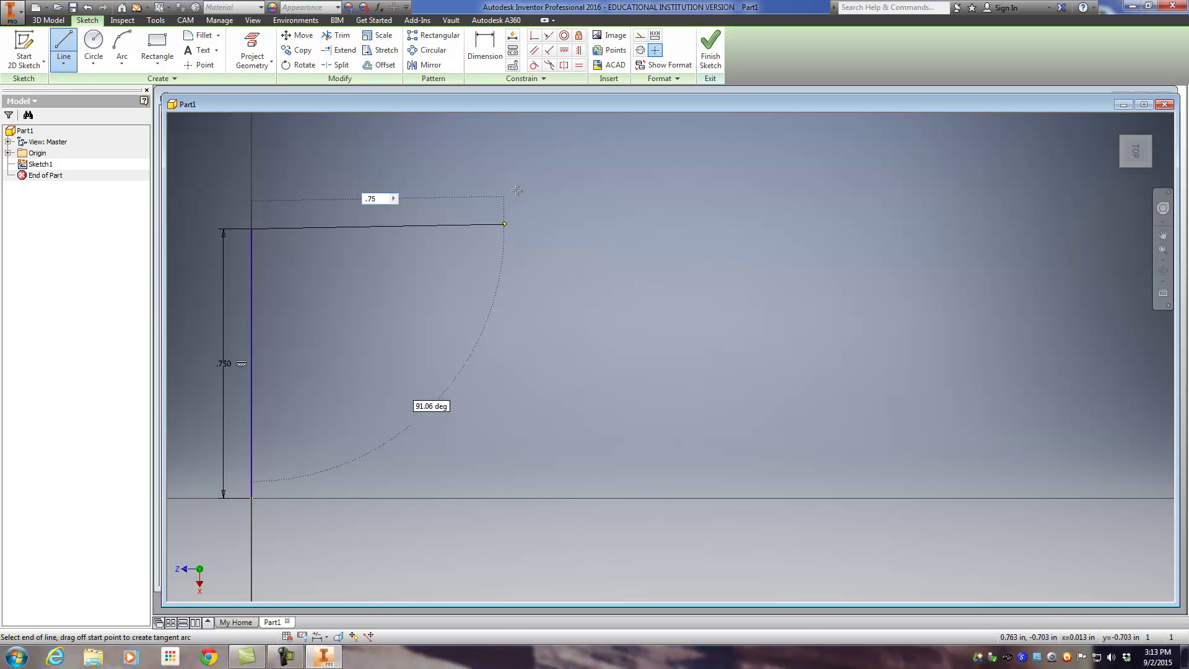
pyautogui.press('Return')
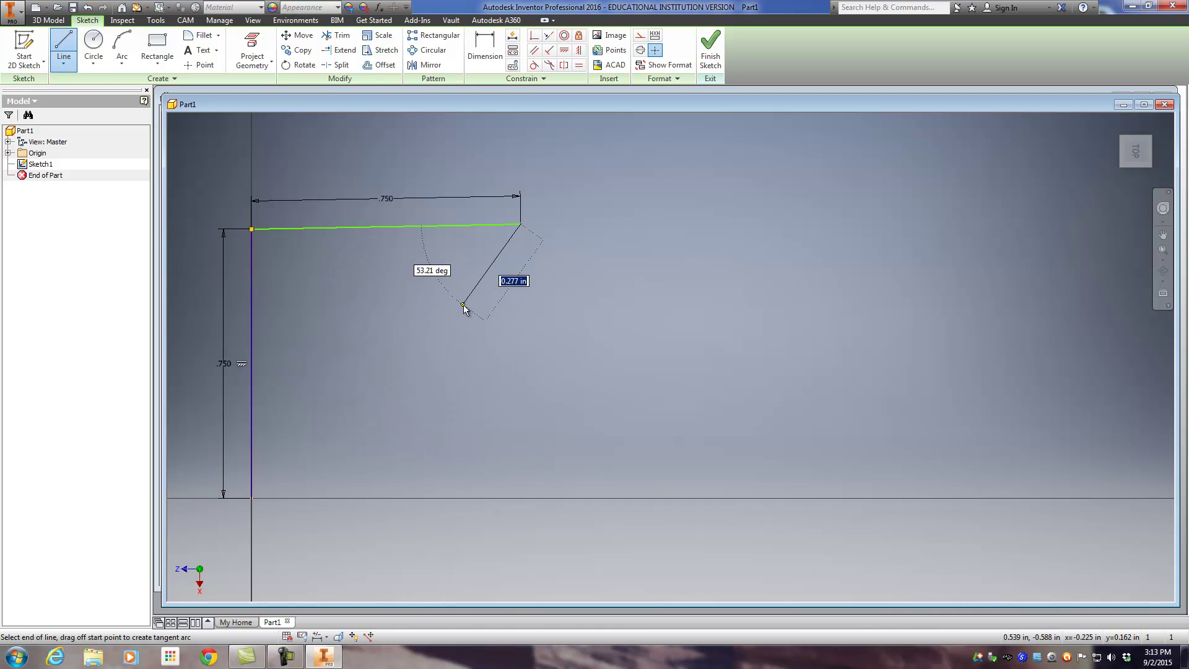
pyautogui.press('Escape')
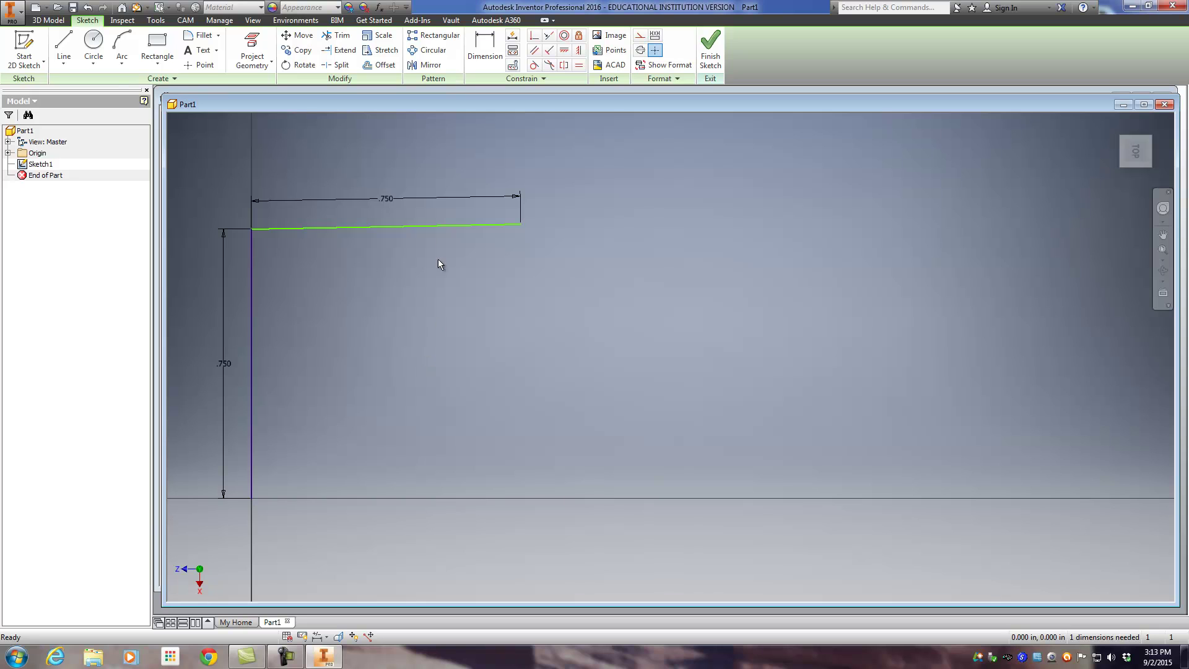
pyautogui.click(431, 226)
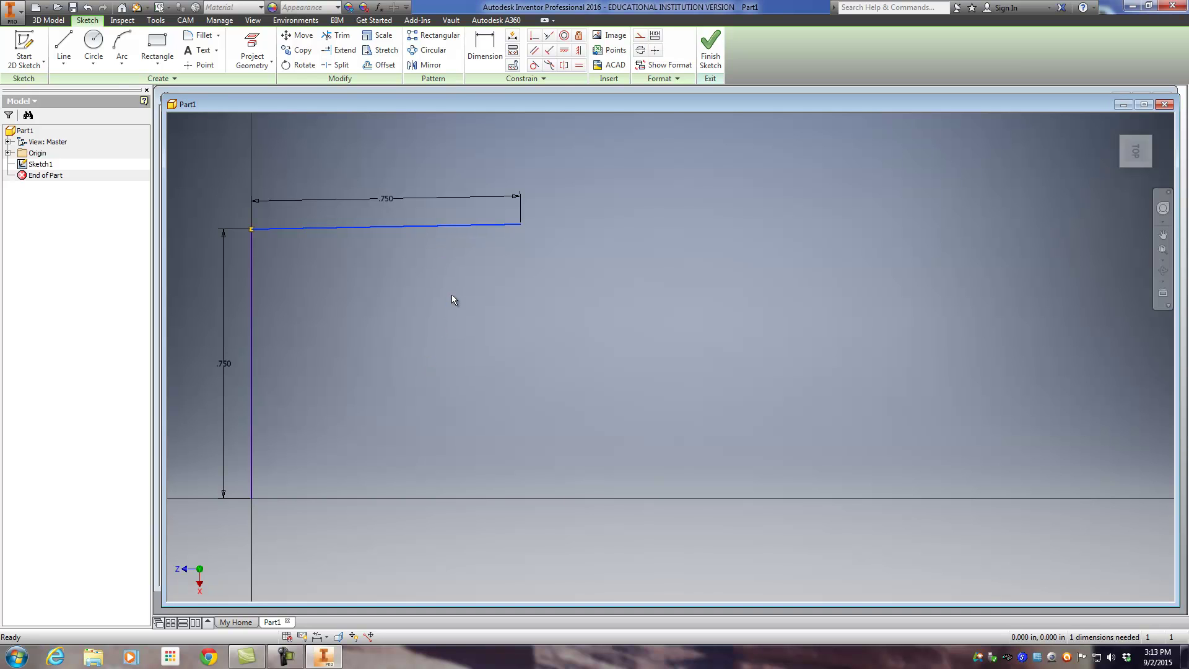
pyautogui.press('Delete')
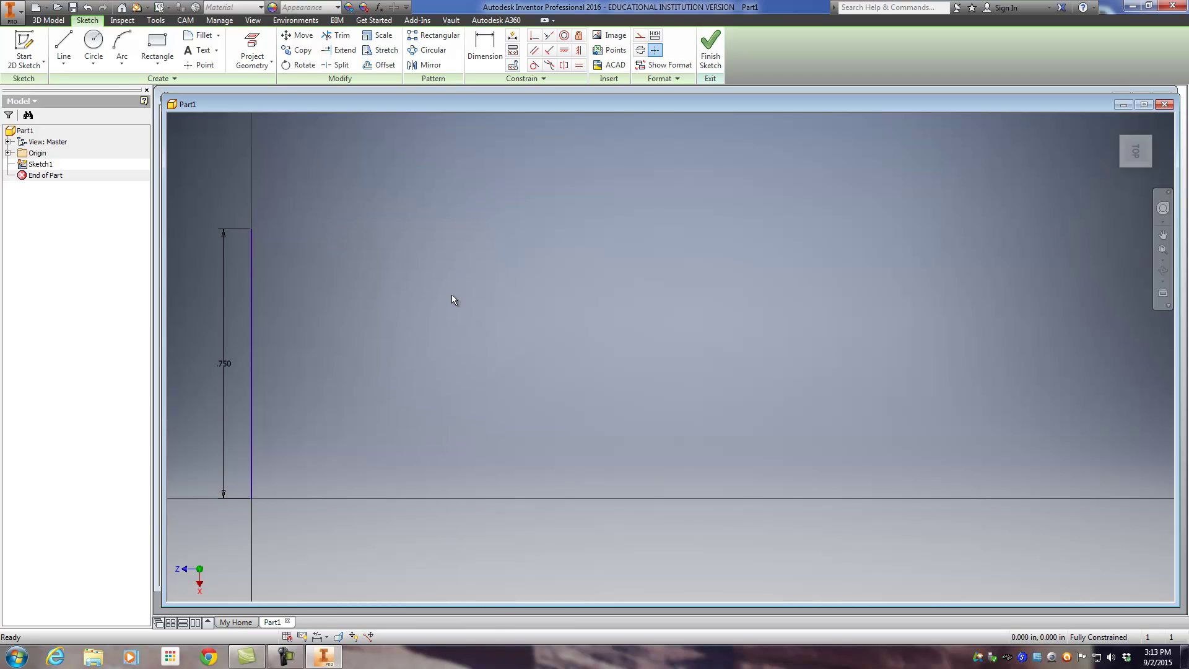
# Draw a horizontal line 0.75 in long rightward from the upper end of the vertical line.
pyautogui.click(63, 44)
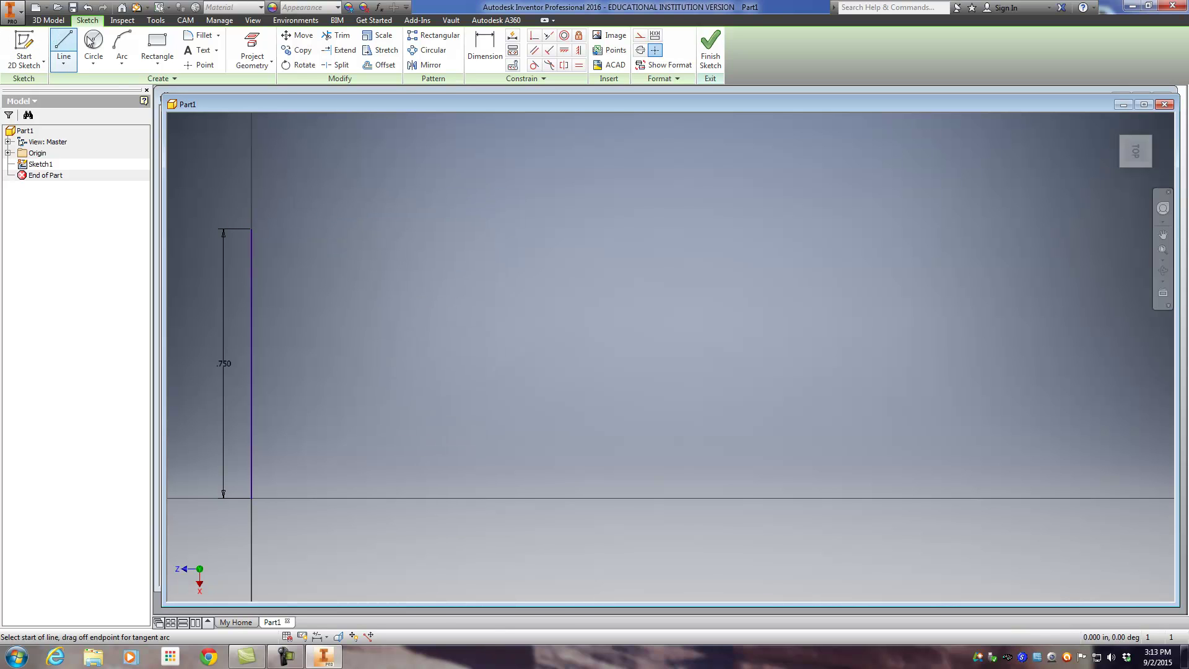
pyautogui.click(251, 229)
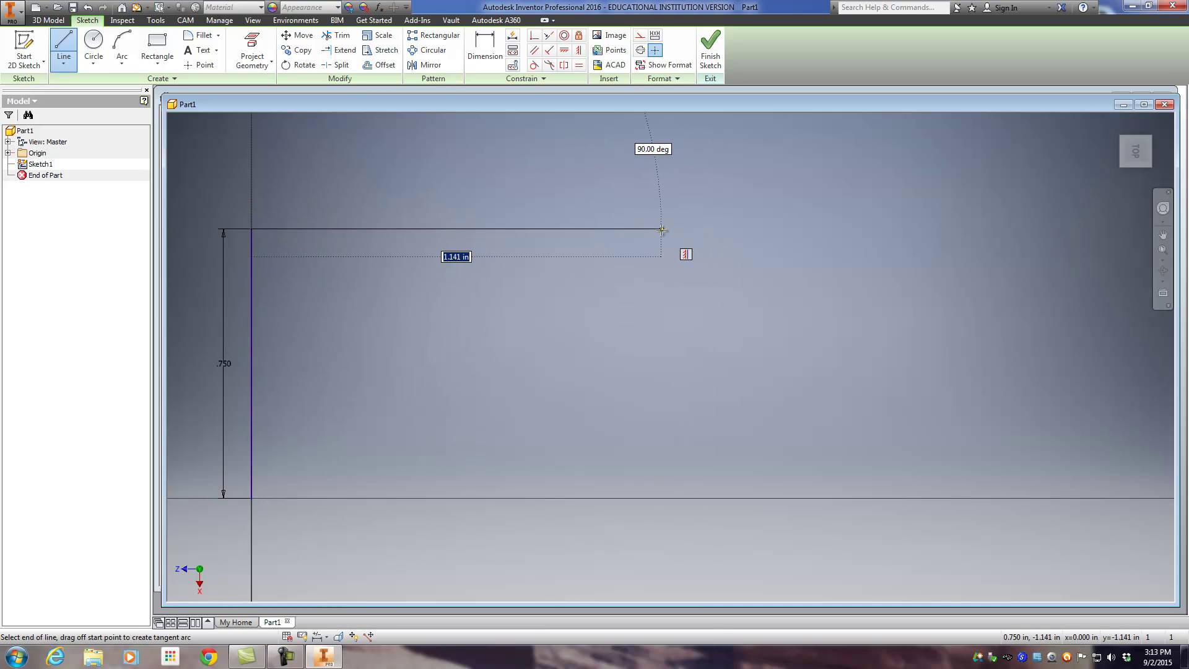
pyautogui.write('.75')
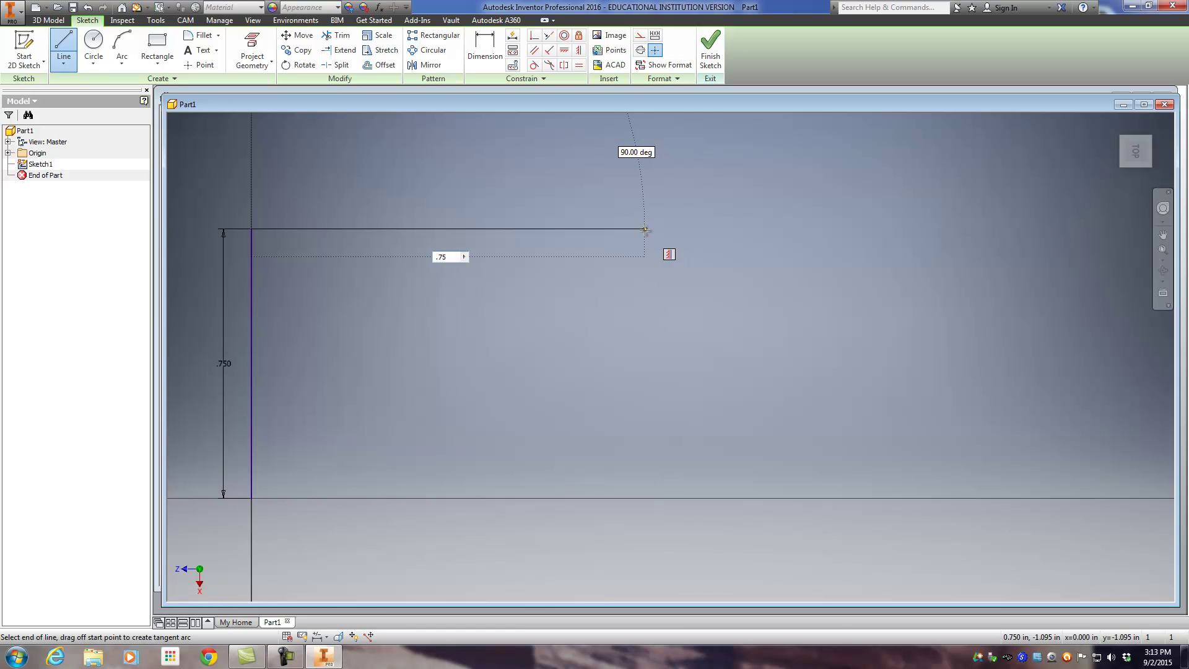
pyautogui.press('Return')
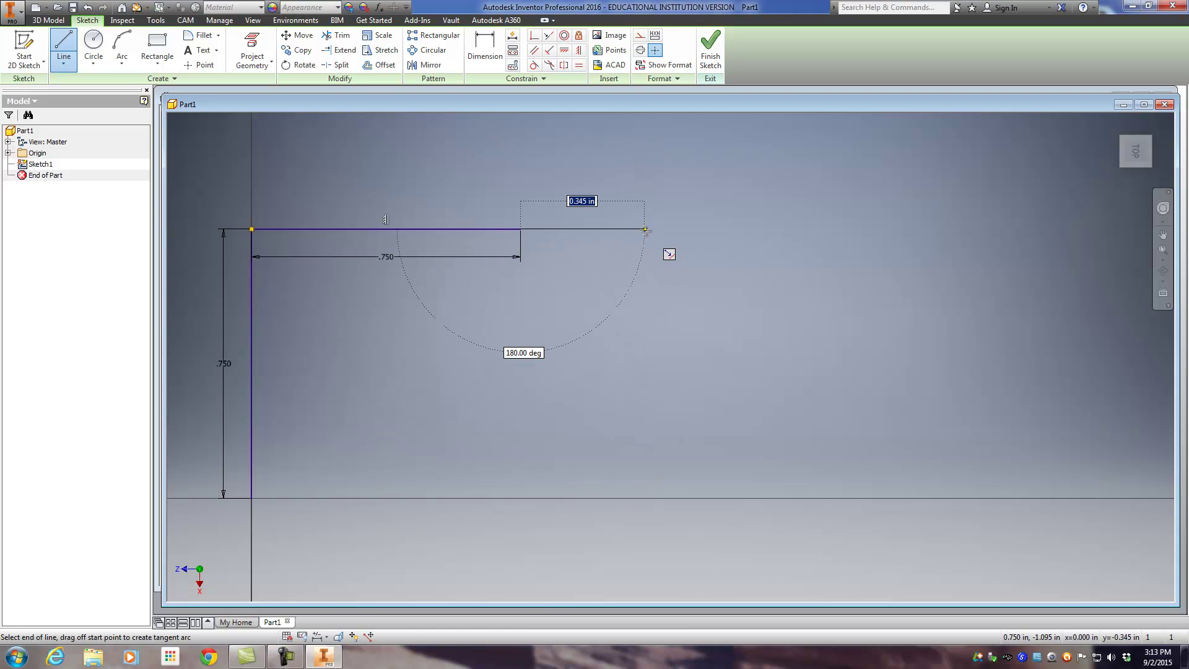
# Continue the outline with a 0.75 in vertical line upward and a 0.75 in horizontal line to the right.
pyautogui.scroll(3, 510, 380)
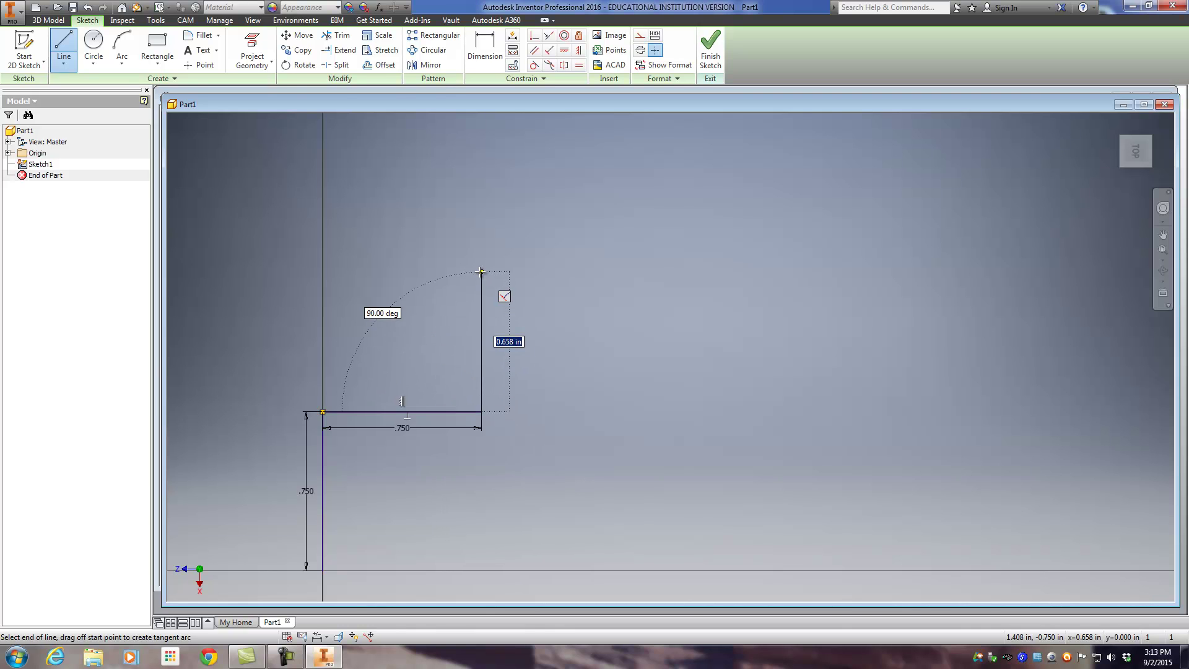
pyautogui.write('.75')
pyautogui.press('Return')
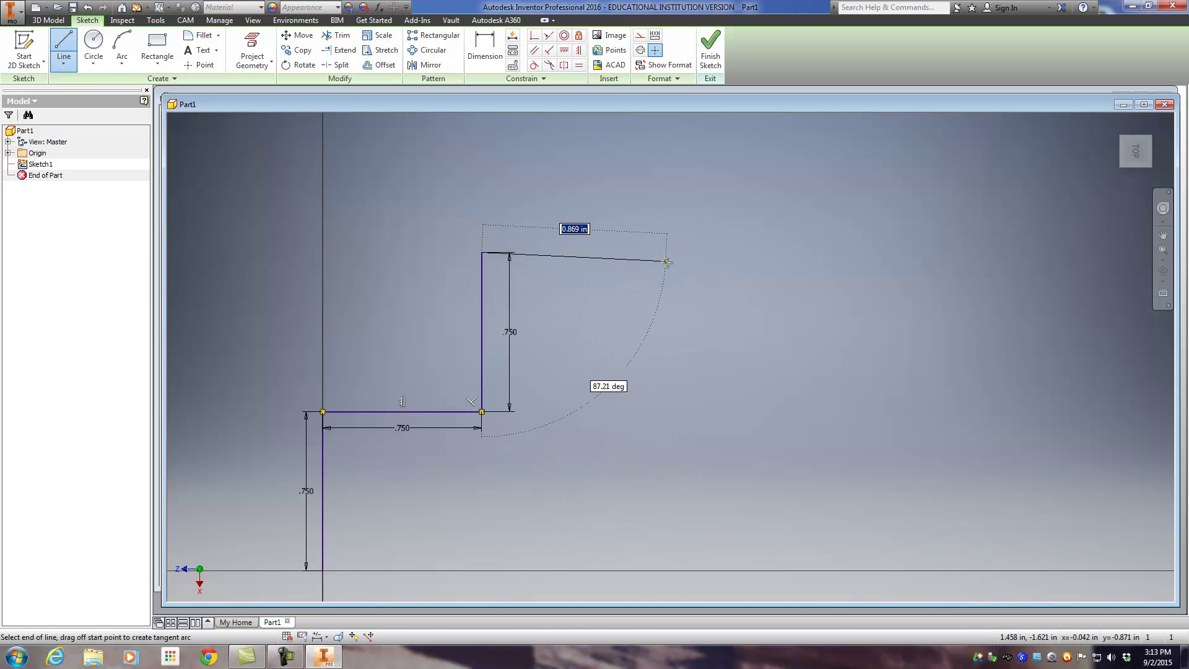
pyautogui.write('.75')
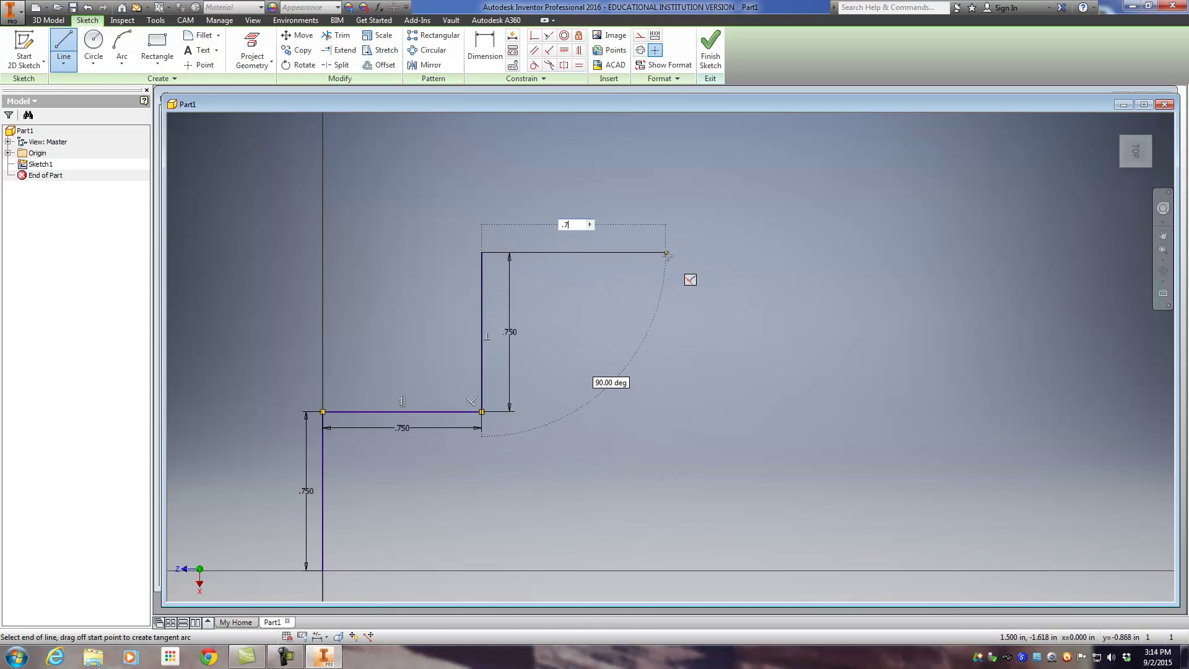
pyautogui.press('Return')
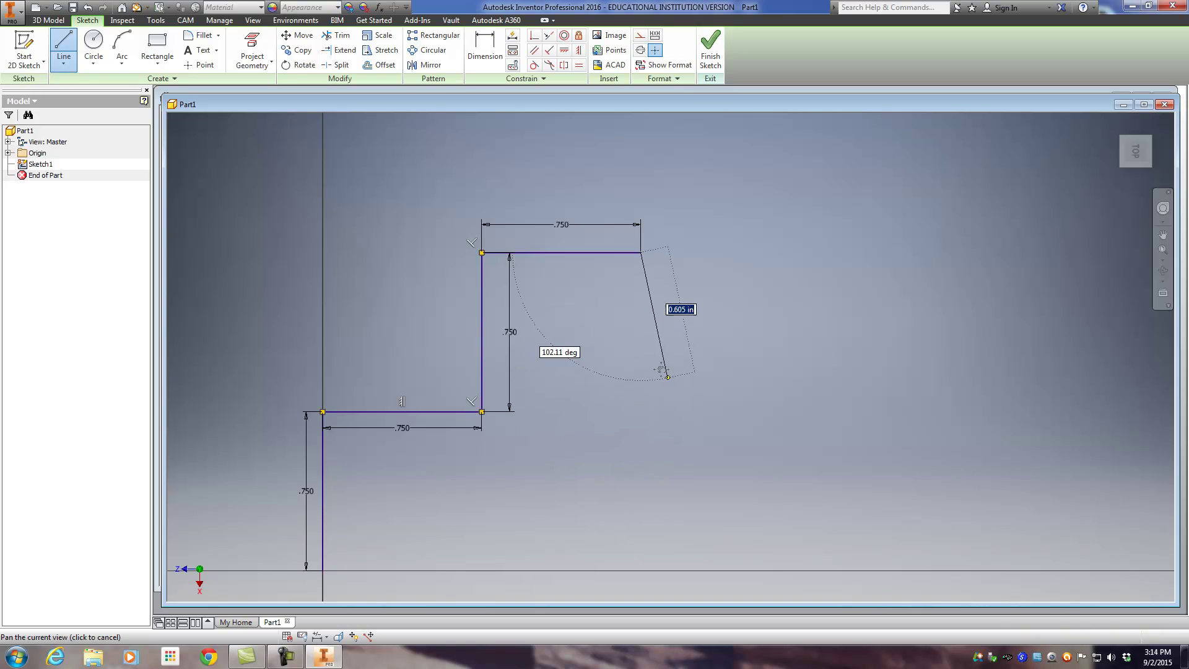
# Add a vertical line down to the level of the lower shoulder and a 0.75 in horizontal line to the right.
pyautogui.moveTo(676, 319); pyautogui.dragTo(445, 191, button='middle')
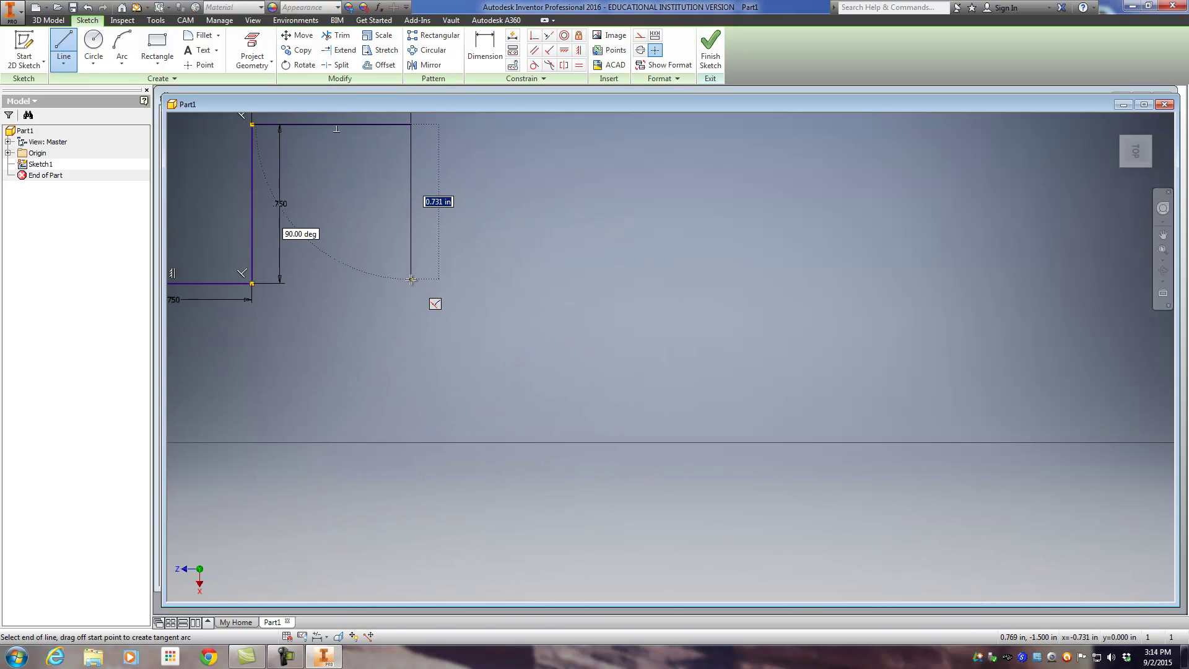
pyautogui.click(411, 284)
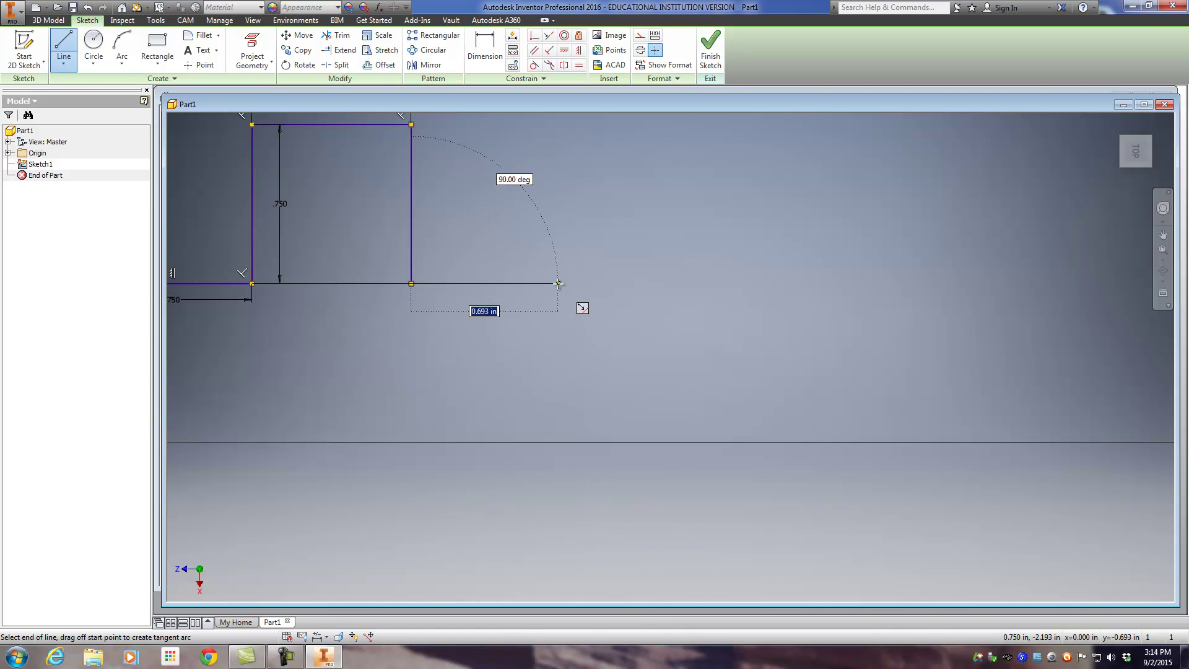
pyautogui.write('.750')
pyautogui.press('Return')
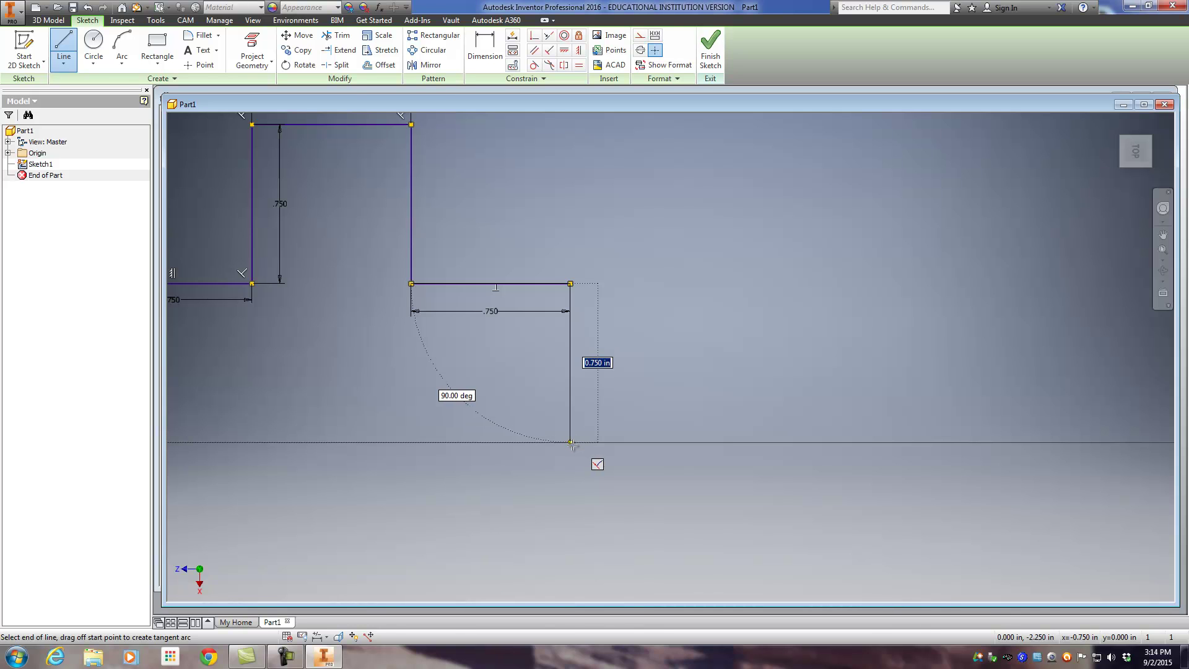
# Close the T-shaped outline with a vertical line down to the horizontal axis and a line back to the origin, and finish the sketch.
pyautogui.click(570, 443)
pyautogui.scroll(-3, 533, 417)
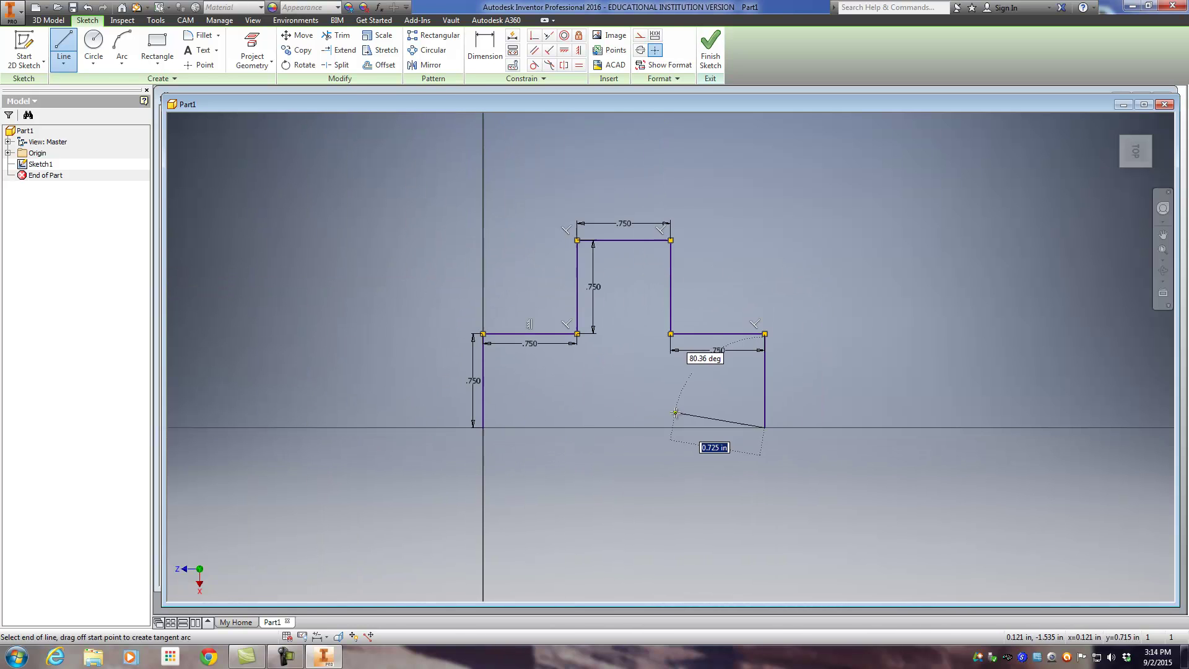
pyautogui.click(483, 427)
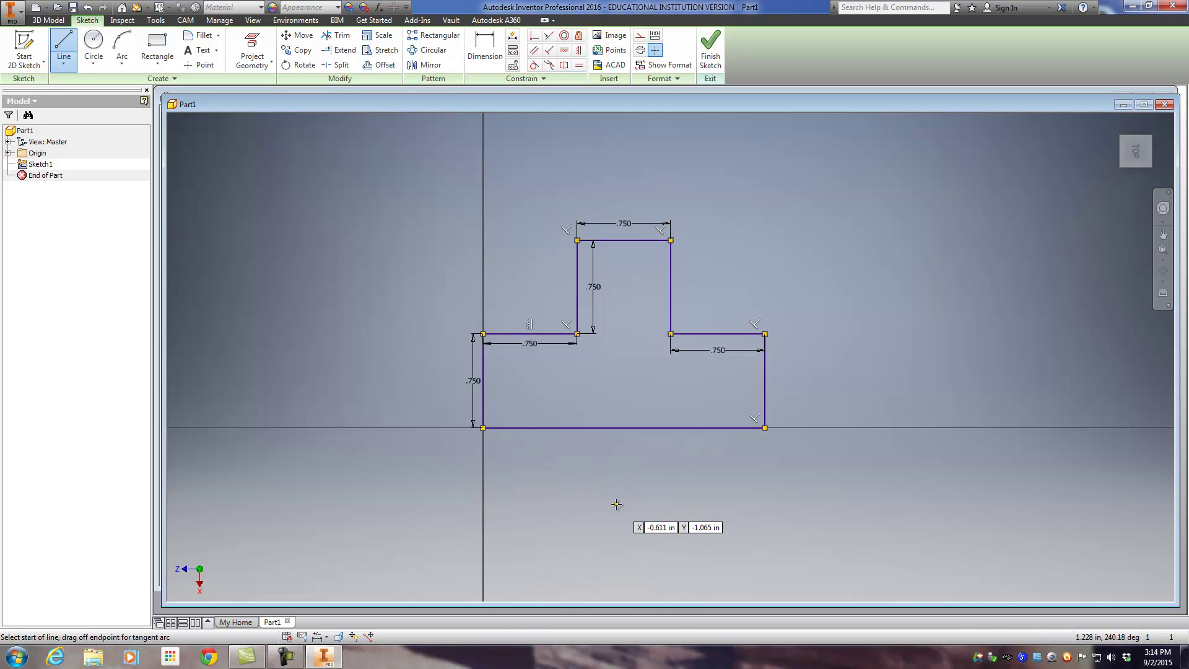
pyautogui.click(671, 240)
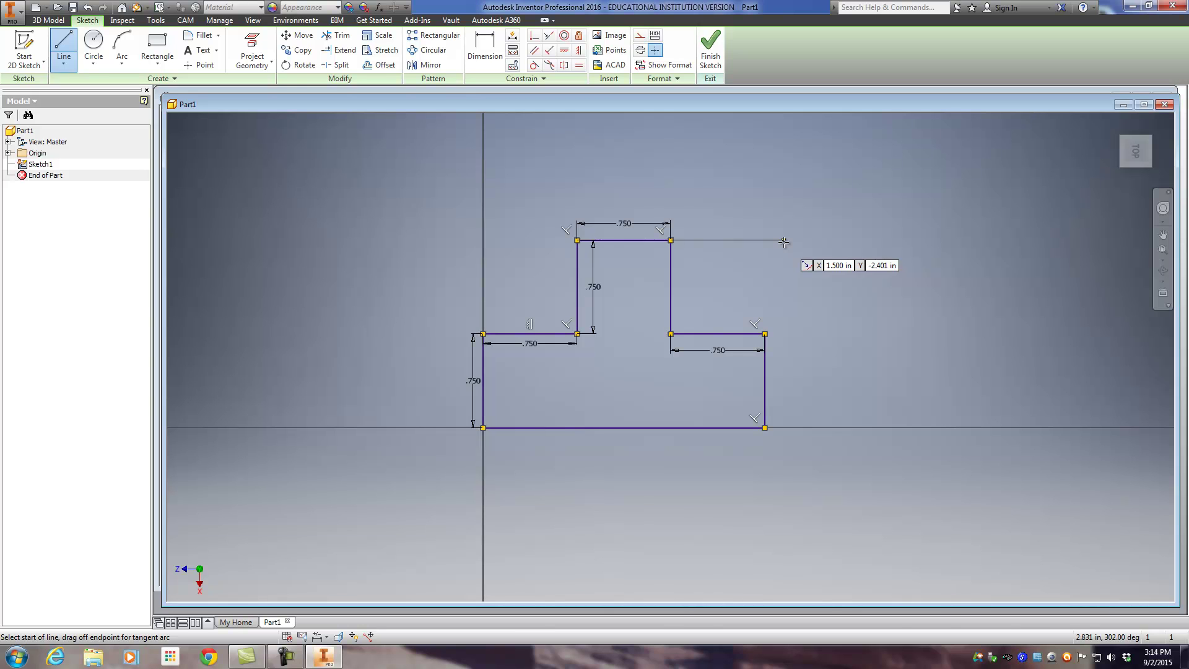
pyautogui.press('Escape')
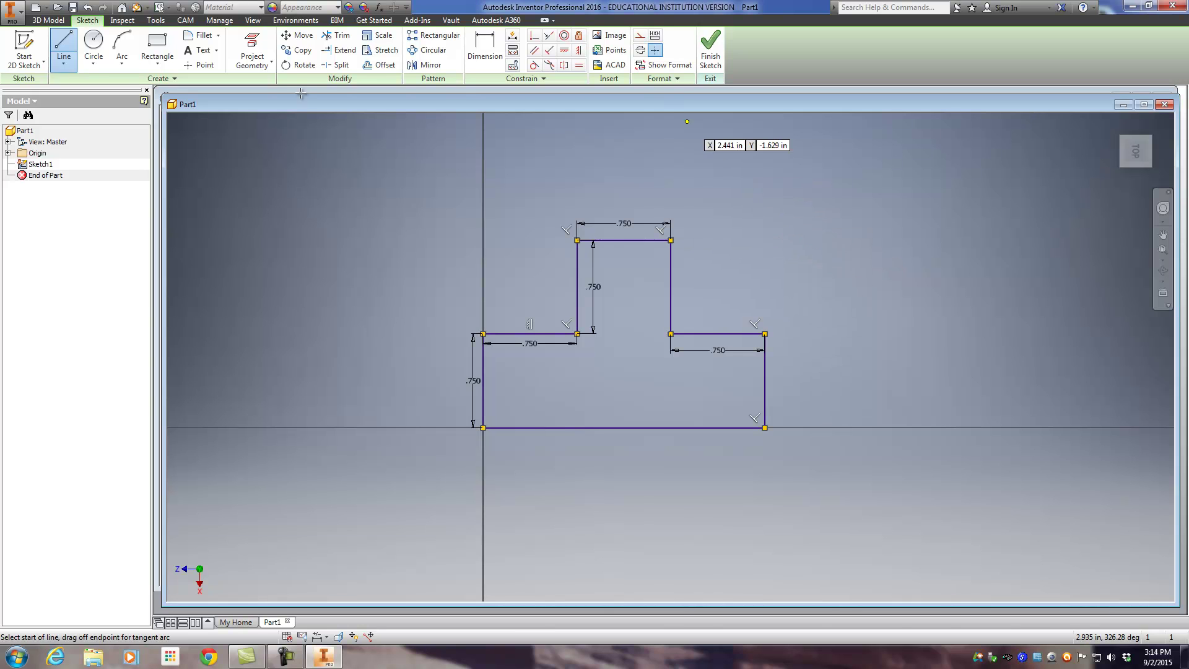
pyautogui.click(708, 48)
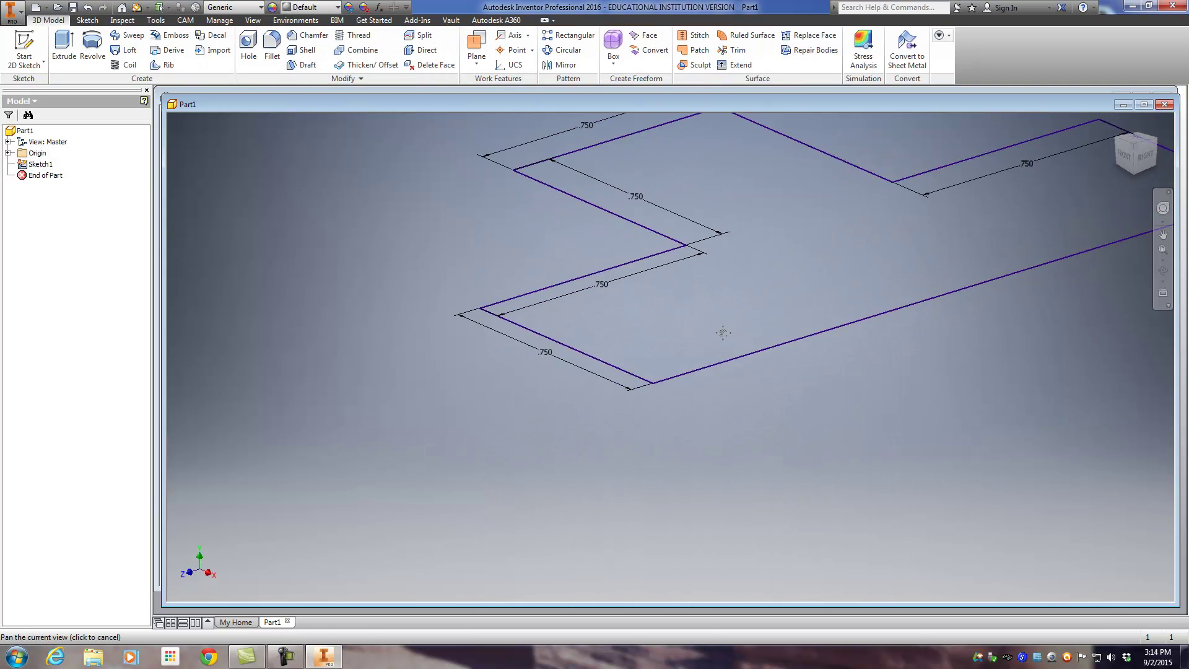
# Extrude the T-shaped profile upward by 0.75 in.
pyautogui.scroll(-2, 570, 467)
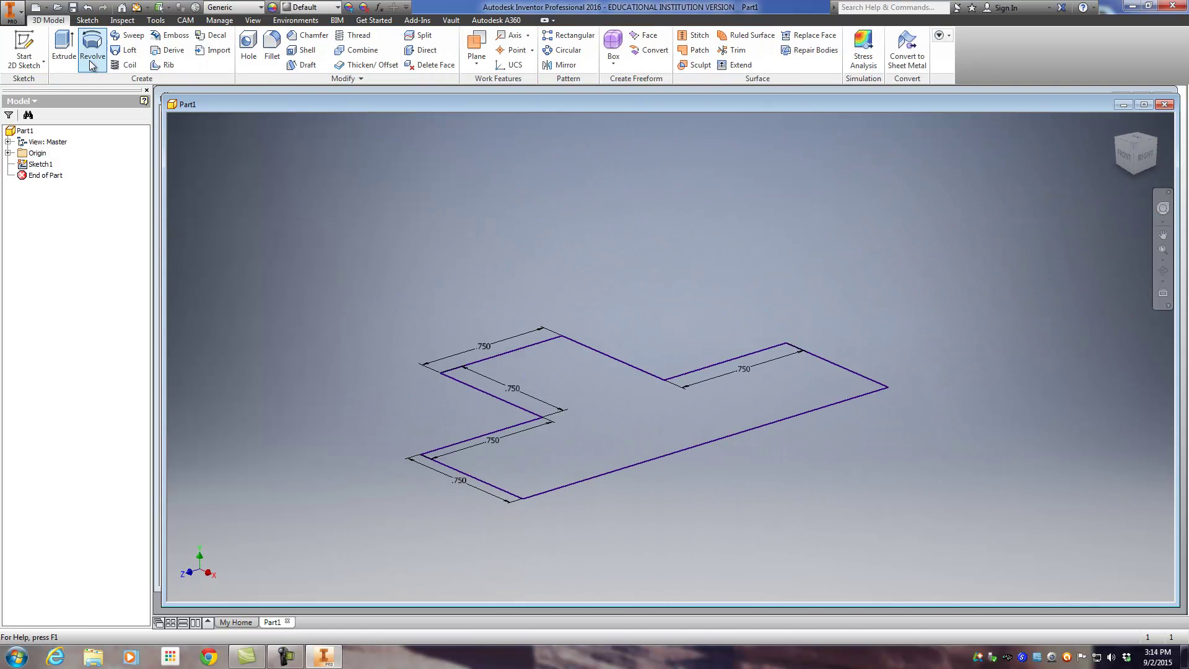
pyautogui.click(64, 49)
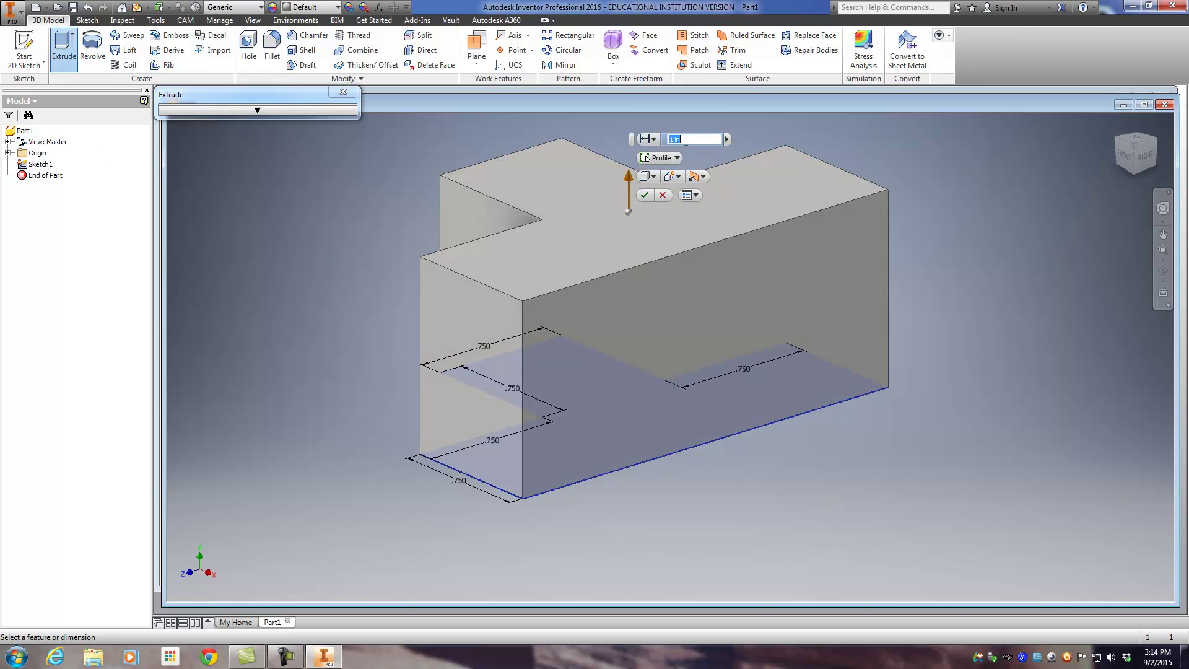
pyautogui.press('BackSpace')
pyautogui.write('.75')
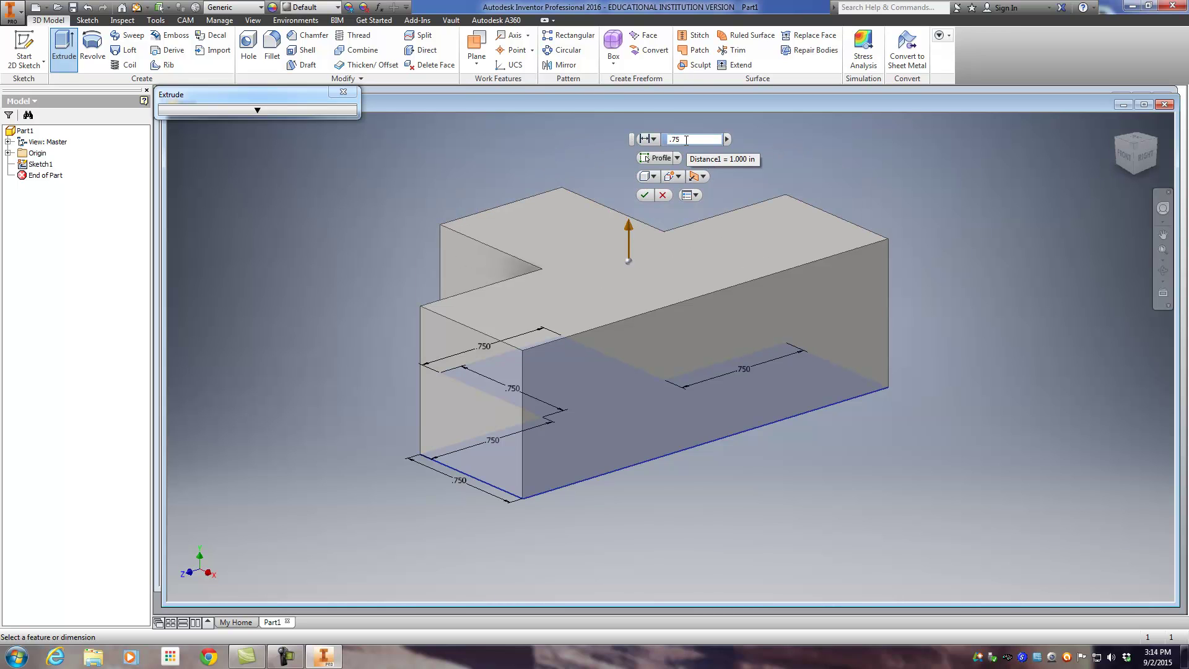
pyautogui.press('Return')
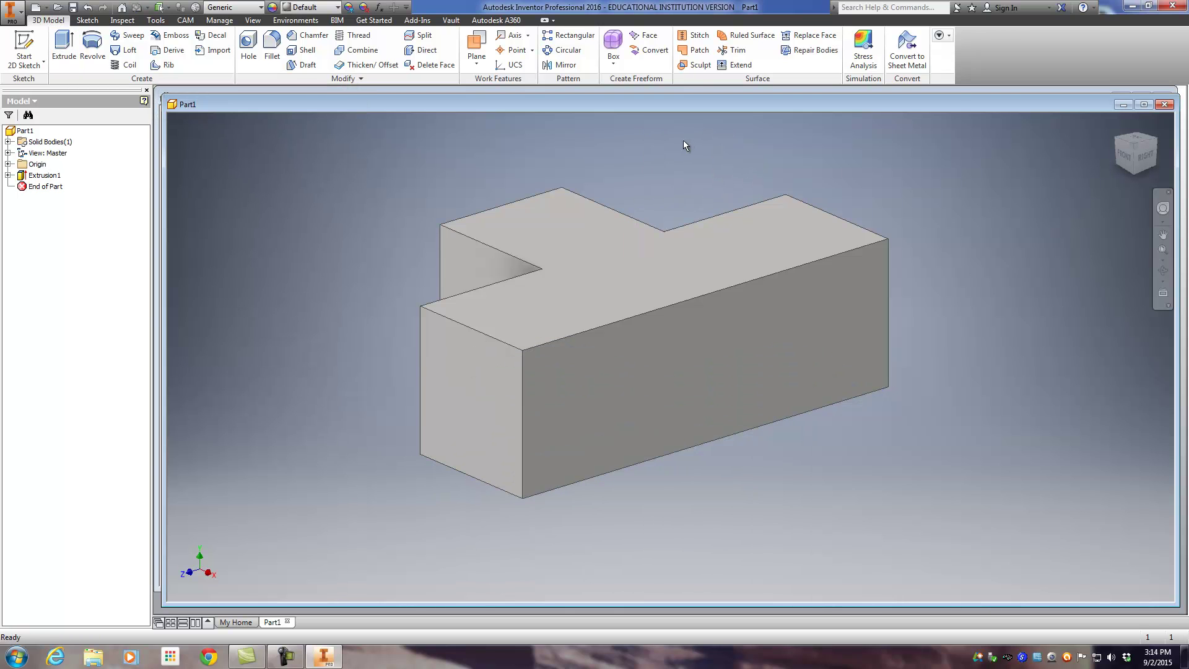
# Turn the T-shaped block to an isometric view showing its top, right and back faces.
pyautogui.scroll(-4, 696, 251)
pyautogui.moveTo(692, 255); pyautogui.dragTo(611, 301, button='middle')
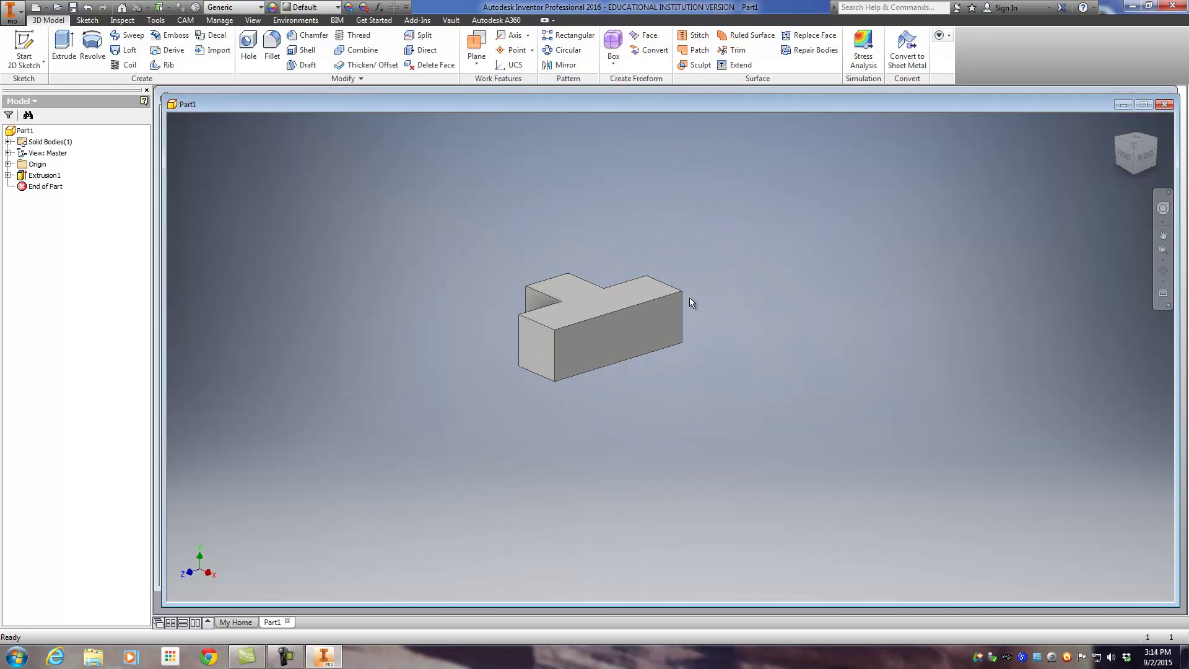
pyautogui.click(1155, 140)
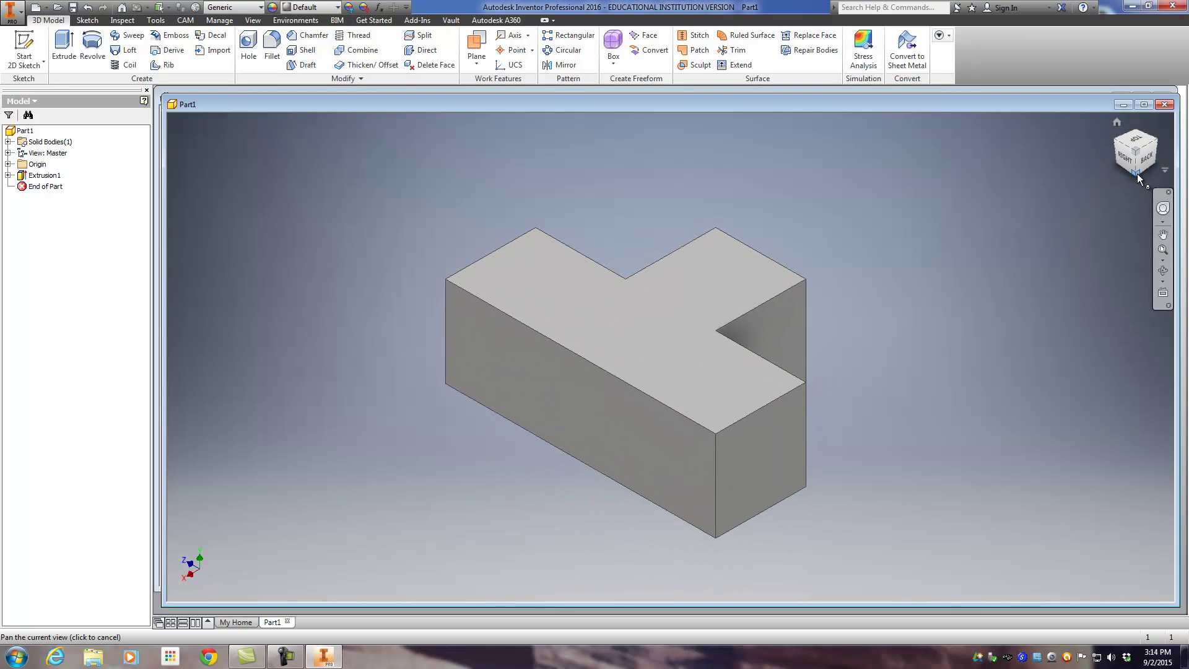
# Inspect the T-shaped block from below and return to the home isometric view.
pyautogui.click(1138, 173)
pyautogui.click(1137, 165)
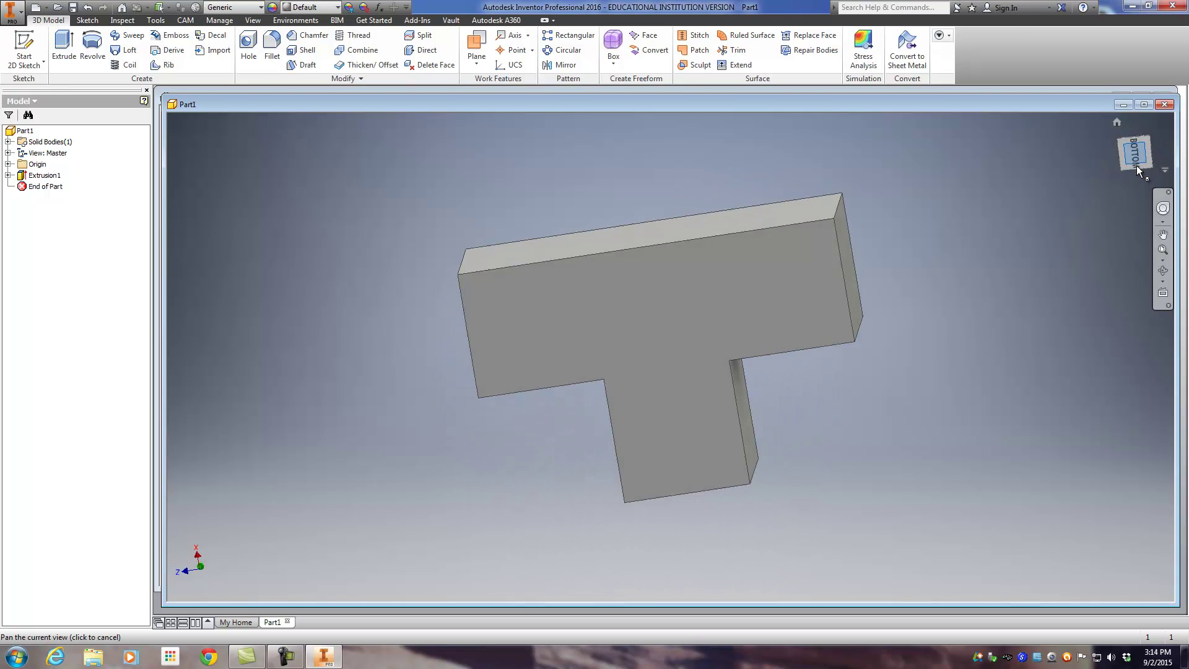
pyautogui.click(1119, 123)
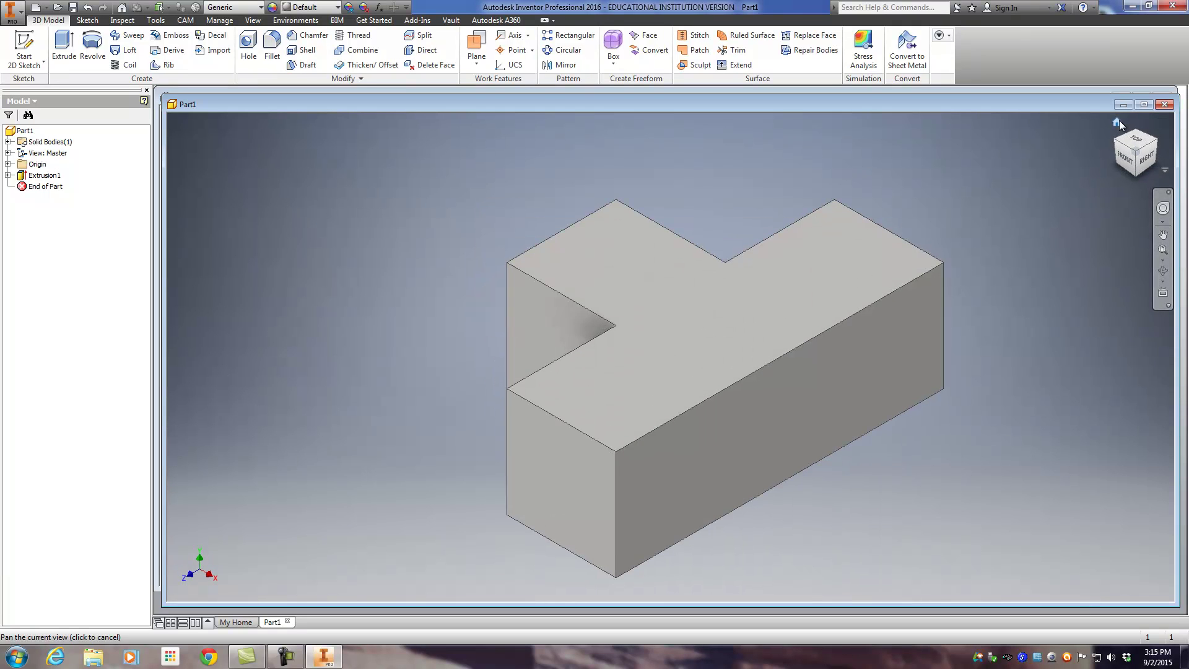
pyautogui.scroll(-2, 994, 212)
pyautogui.moveTo(994, 212); pyautogui.dragTo(831, 239, button='middle')
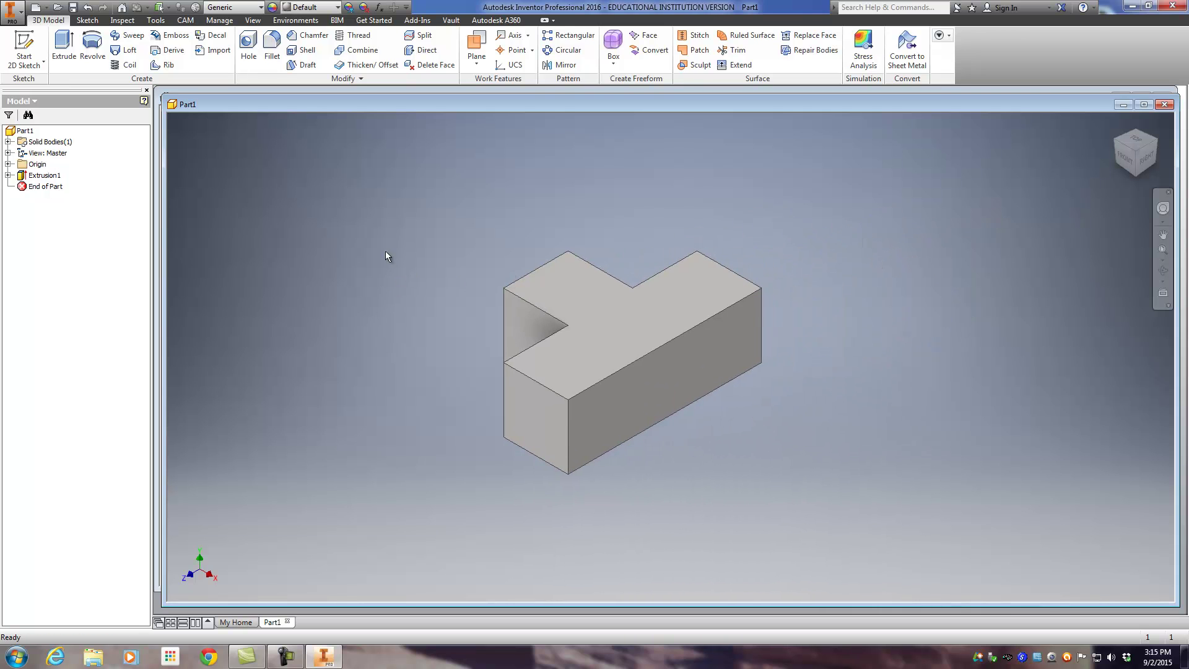
# Assign the Wood (Birch) material from the Inventor Material Library to the whole part.
pyautogui.click(25, 133)
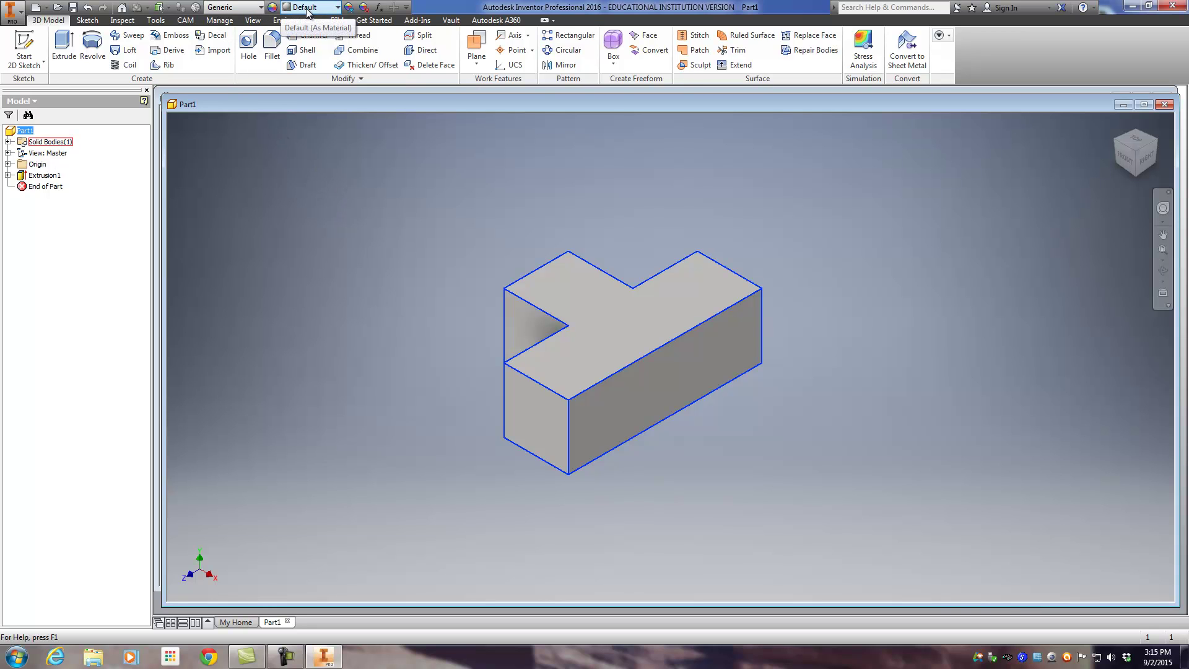
pyautogui.click(260, 7)
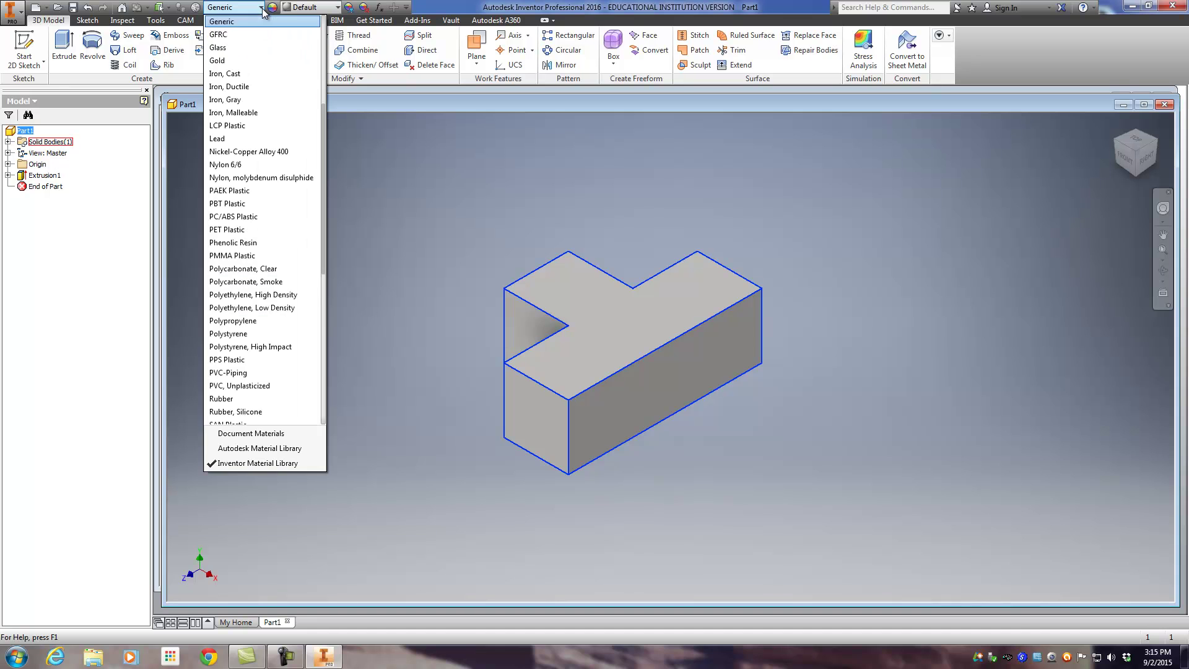
pyautogui.scroll(-4, 259, 379)
pyautogui.scroll(4, 260, 379)
pyautogui.scroll(-9, 259, 383)
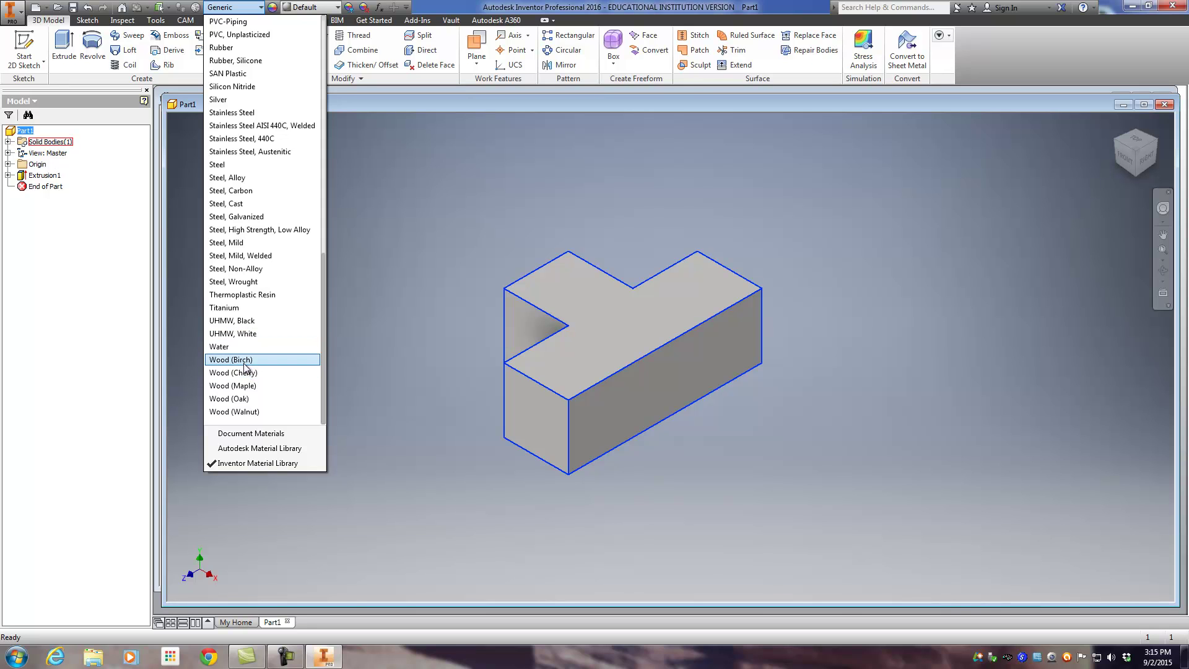
pyautogui.click(244, 360)
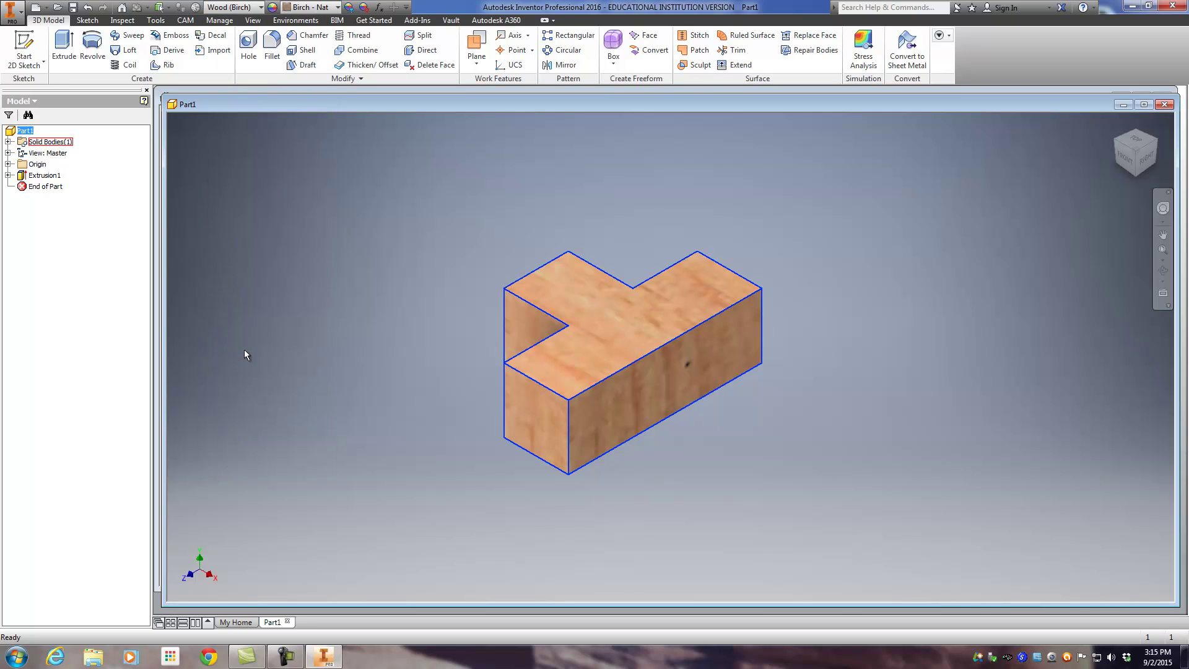
# Change the appearance of the whole part to Magenta and deselect it.
pyautogui.click(338, 8)
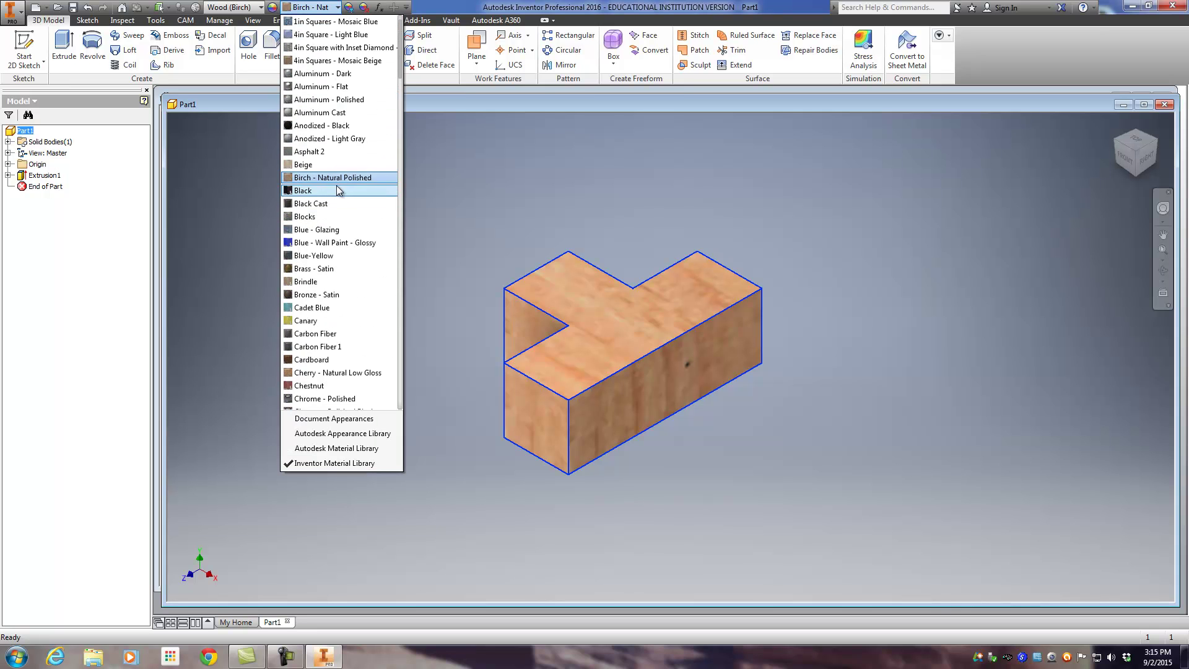
pyautogui.scroll(-13, 339, 190)
pyautogui.scroll(-13, 335, 222)
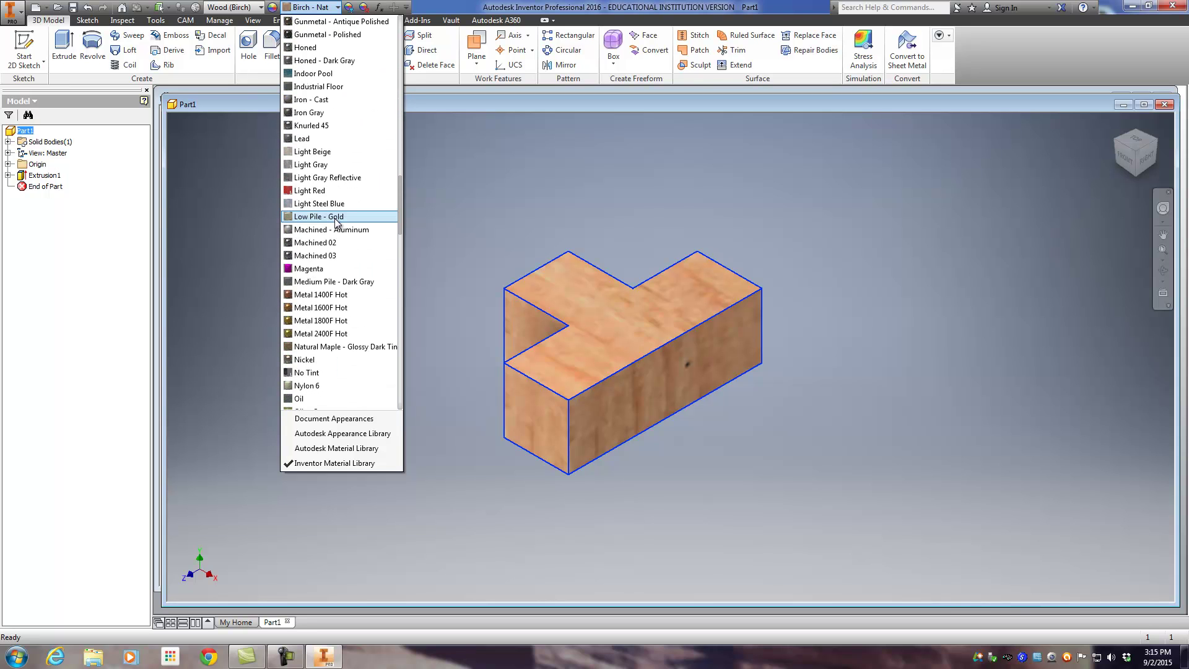
pyautogui.click(312, 270)
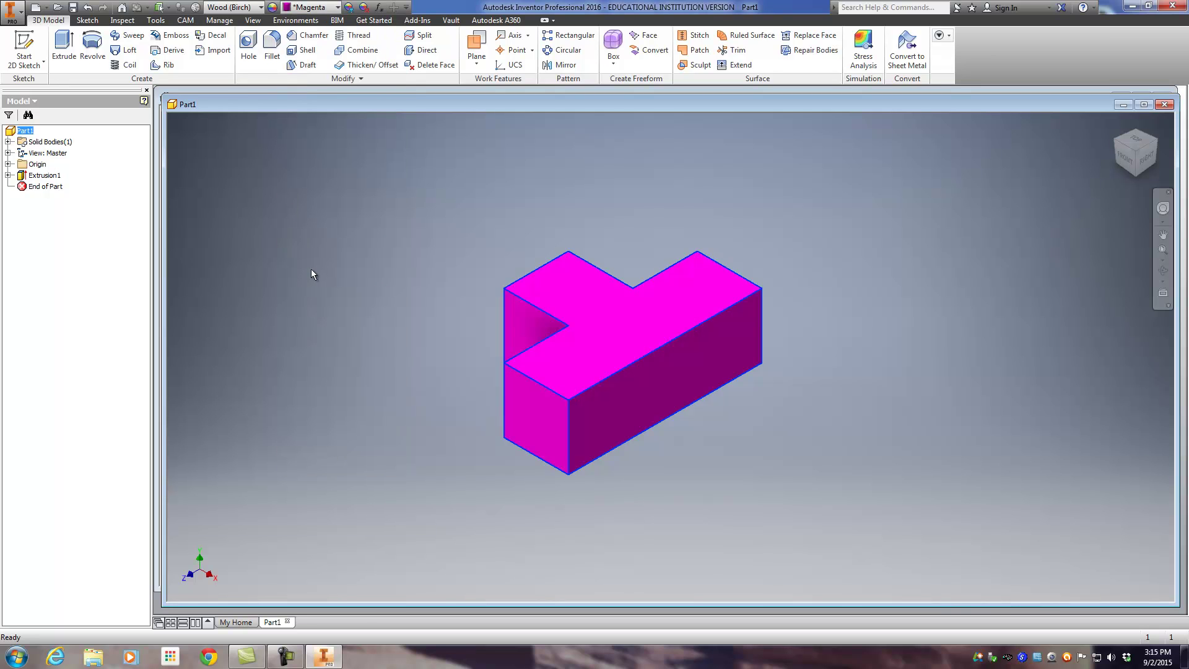
pyautogui.click(340, 214)
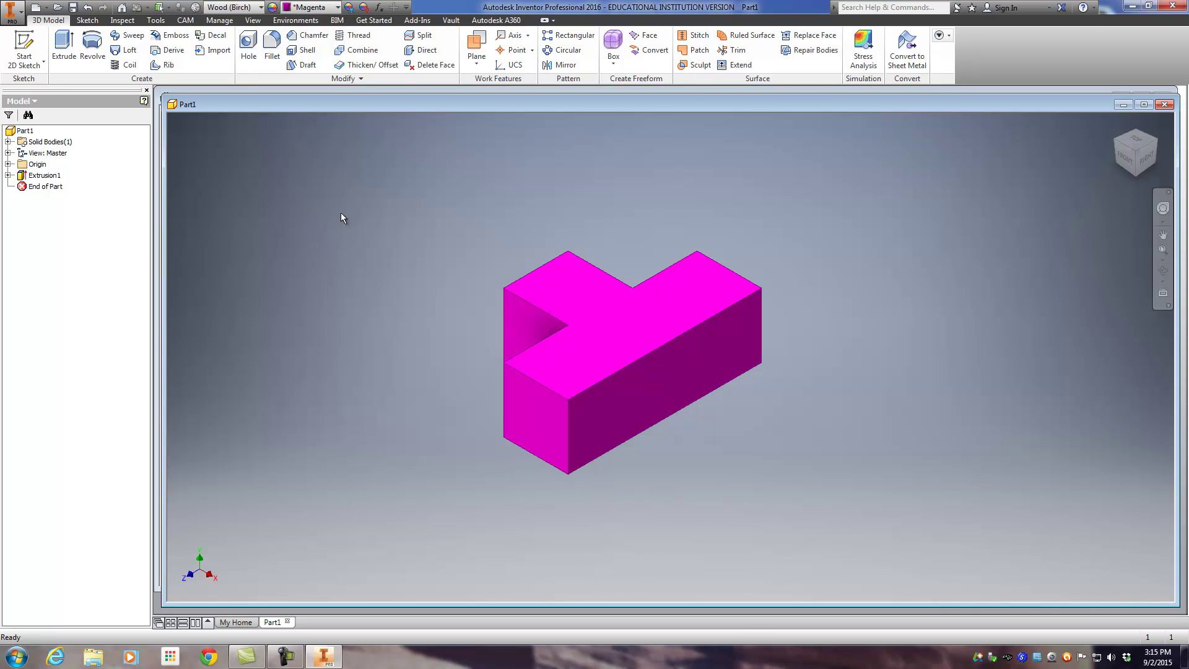
# Save the part as Part5 in the Puzzle Project folder.
pyautogui.click(1117, 144)
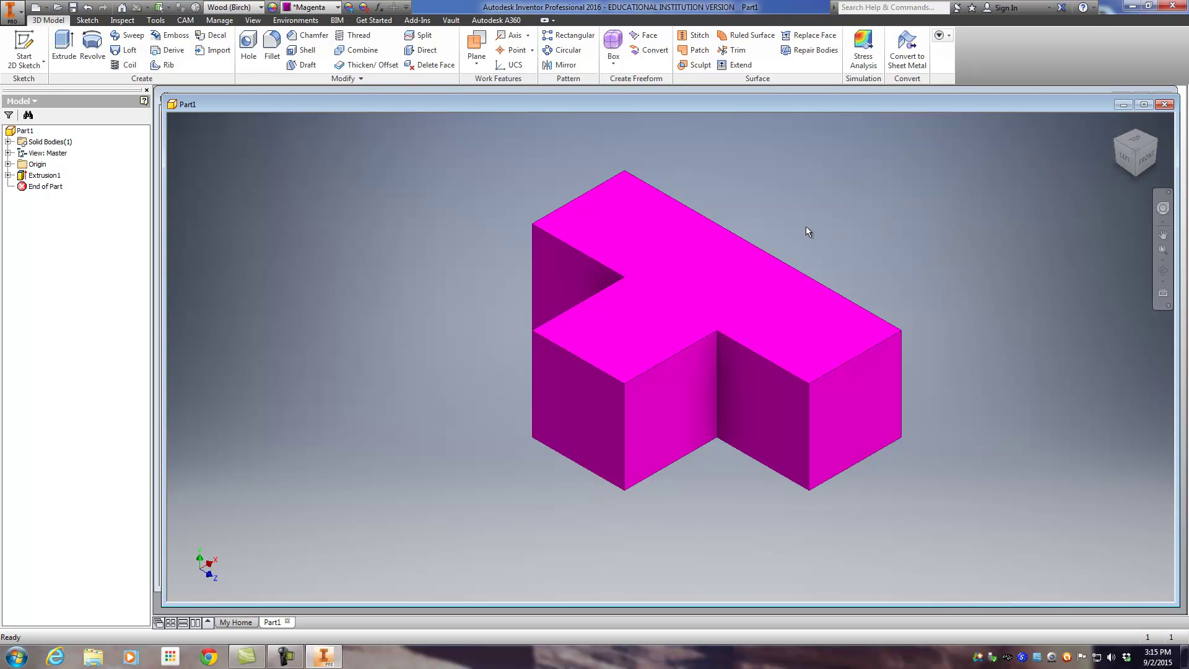
pyautogui.click(1116, 122)
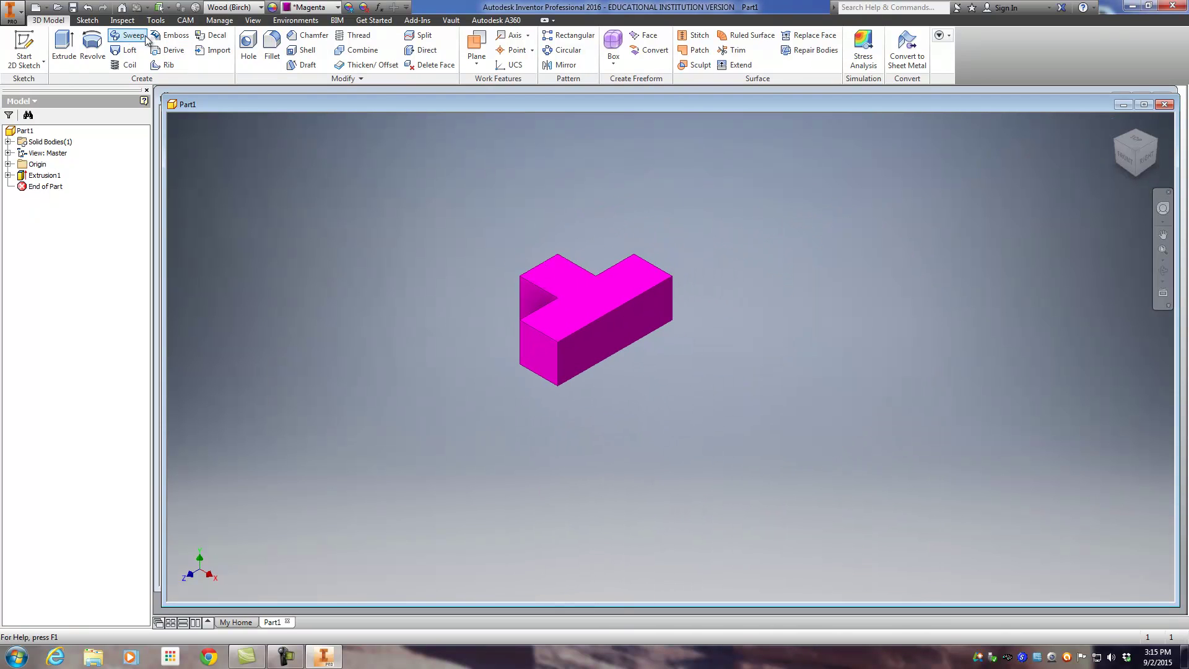
pyautogui.click(73, 8)
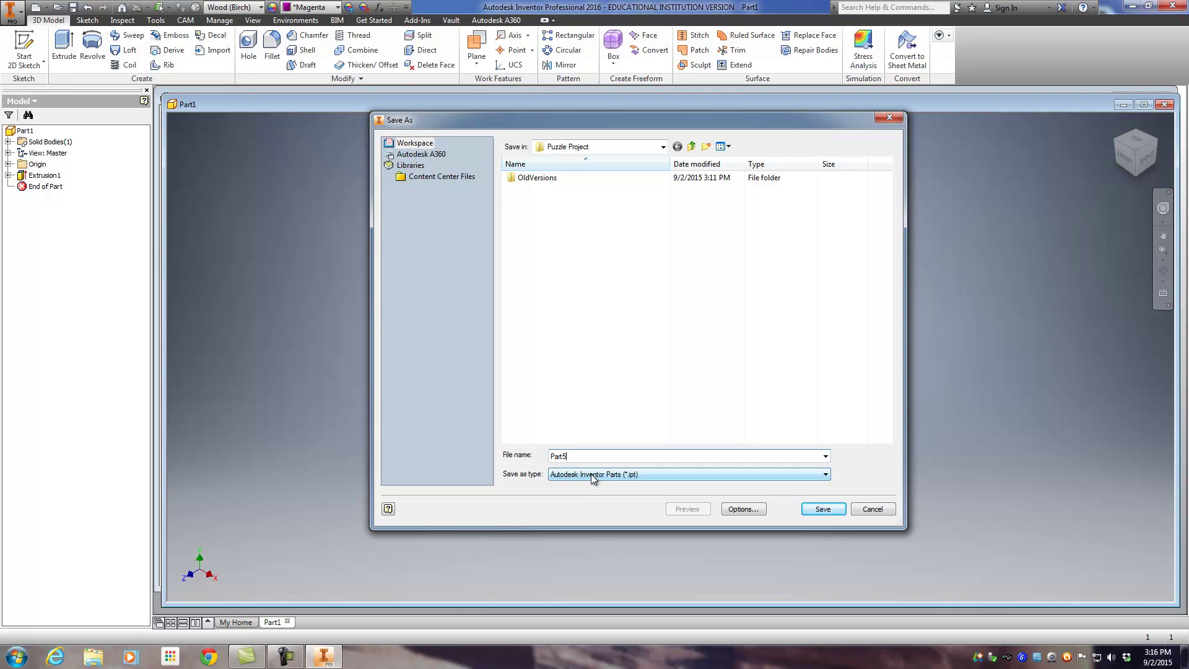
pyautogui.click(819, 511)
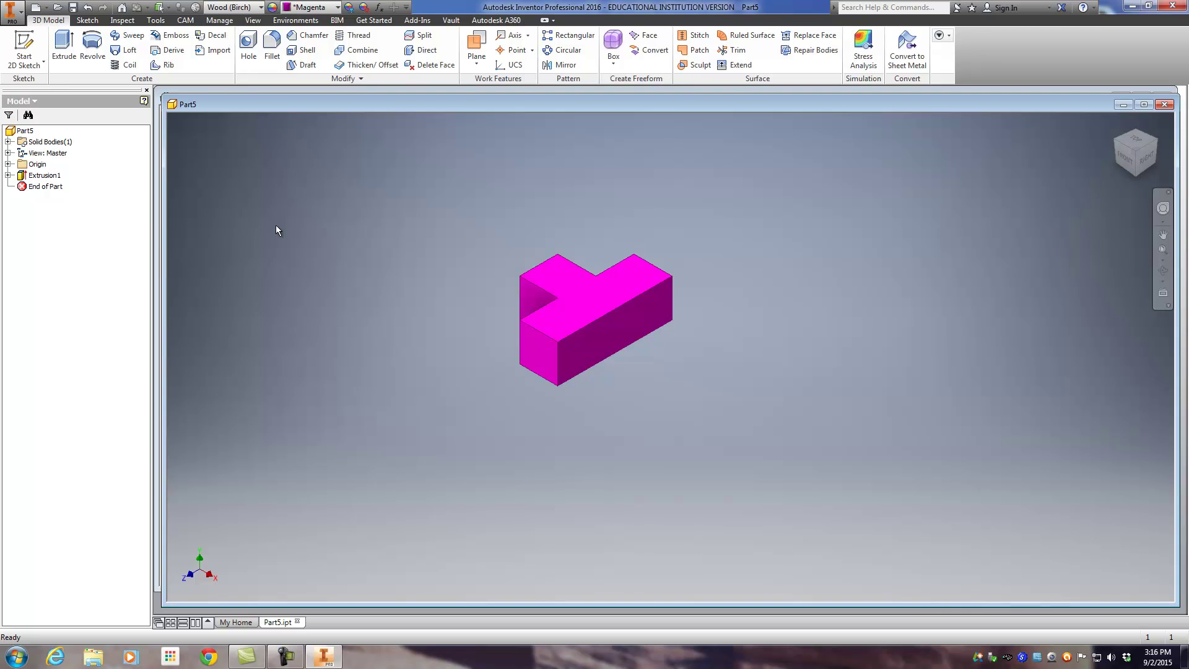
# Create a new part from the Standard.ipt template and start a 2D sketch on the XZ plane.
pyautogui.click(35, 9)
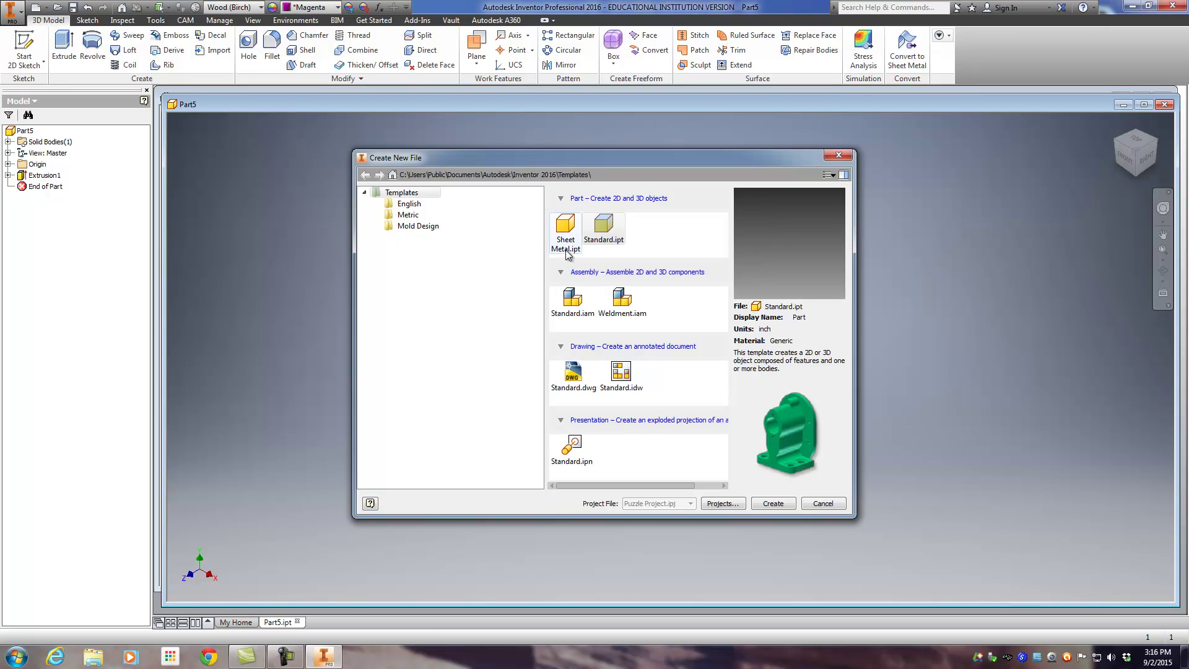
pyautogui.doubleClick(599, 235)
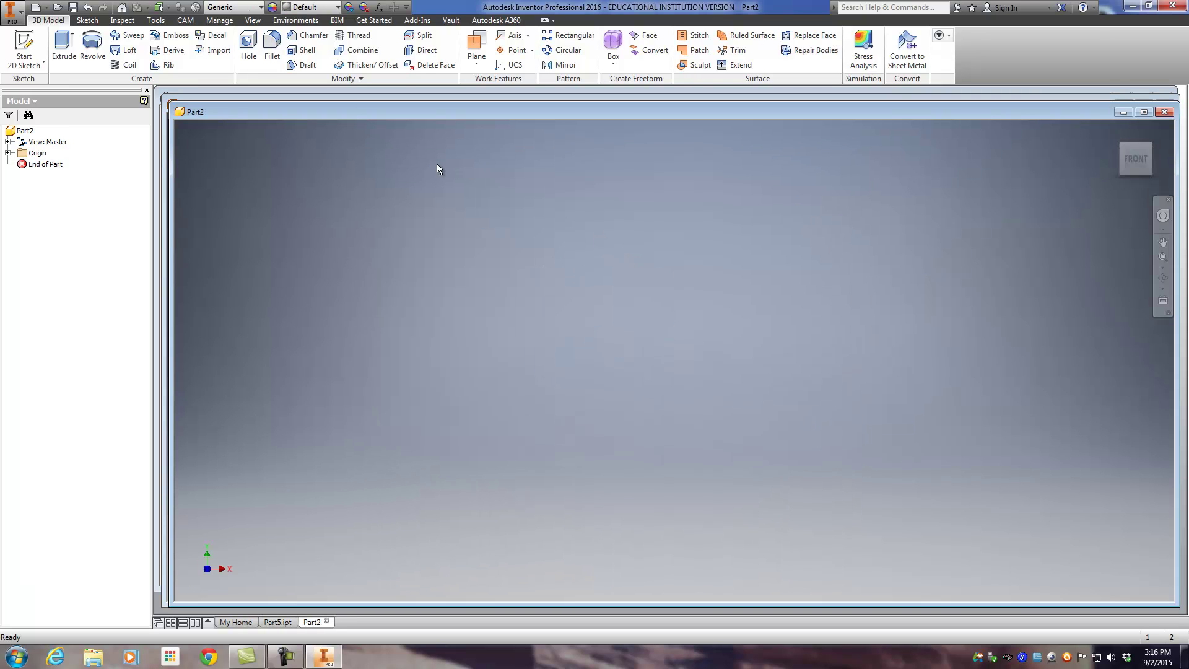
pyautogui.click(36, 48)
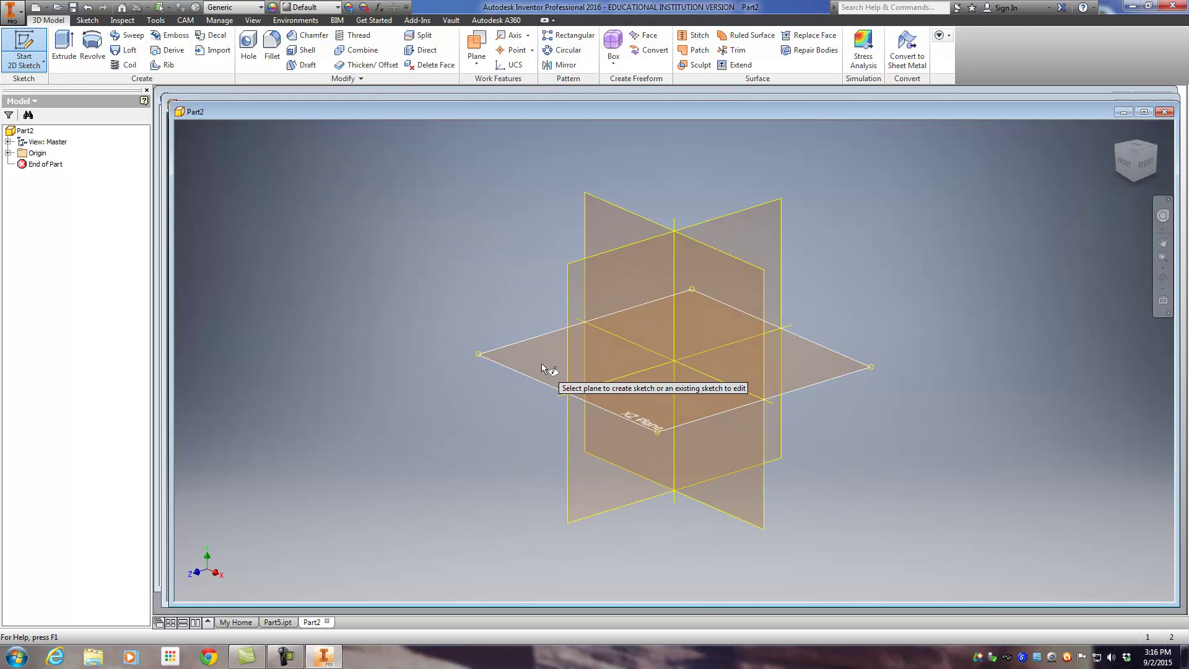
pyautogui.click(563, 358)
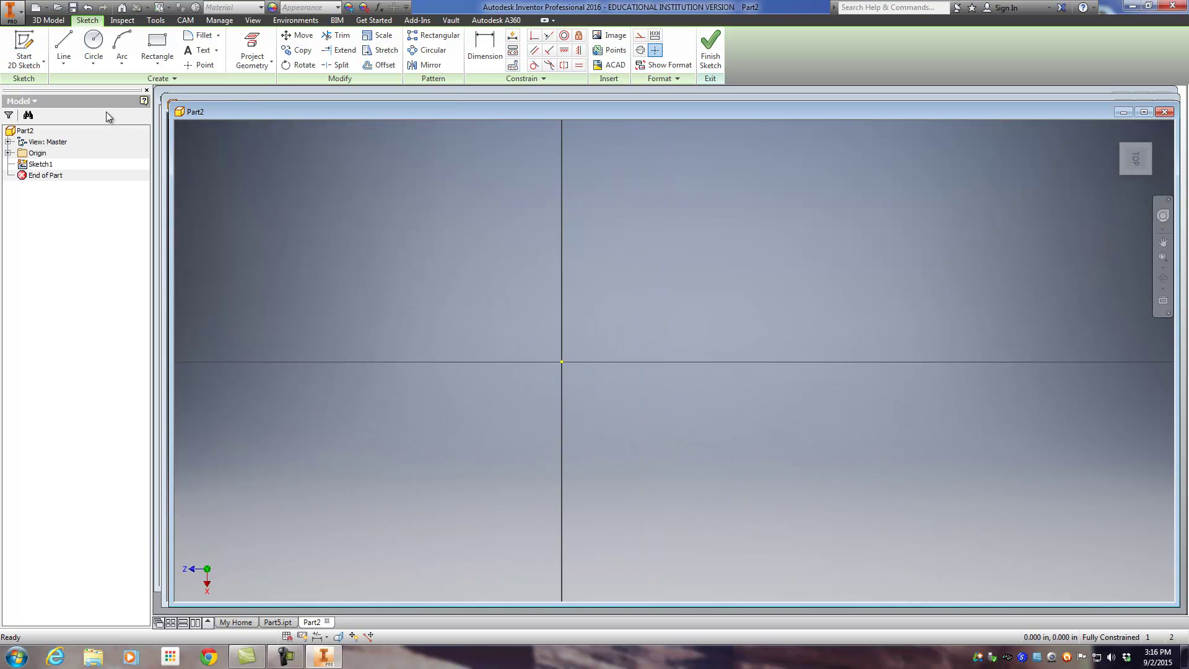
# Sketch a closed inverted-T outline from the origin, about 1.22 in wide with a 0.54 in high base and a stem about 0.3 in high.
pyautogui.click(64, 48)
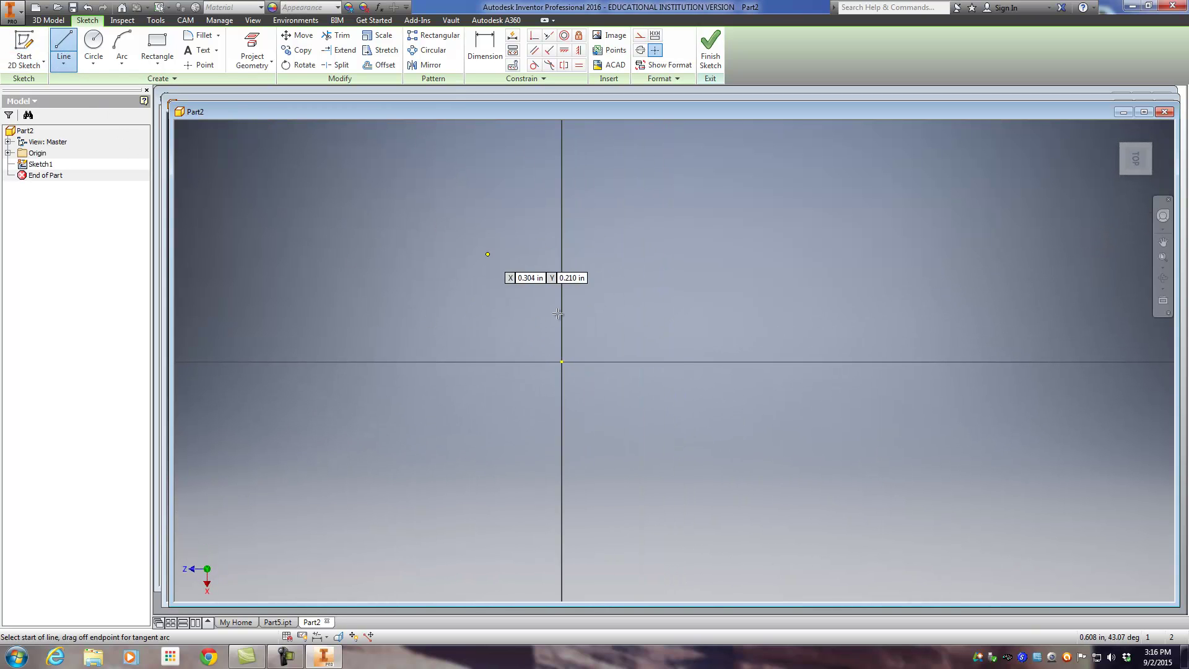
pyautogui.click(562, 361)
pyautogui.moveTo(562, 215); pyautogui.dragTo(498, 305, button='middle')
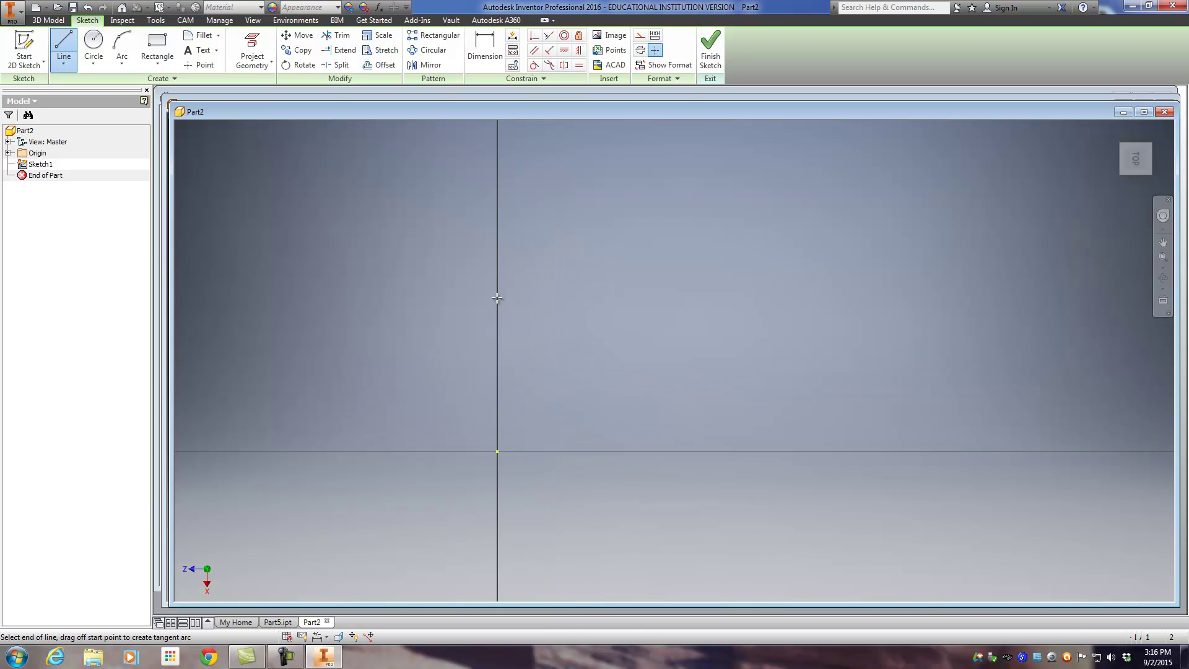
pyautogui.click(496, 260)
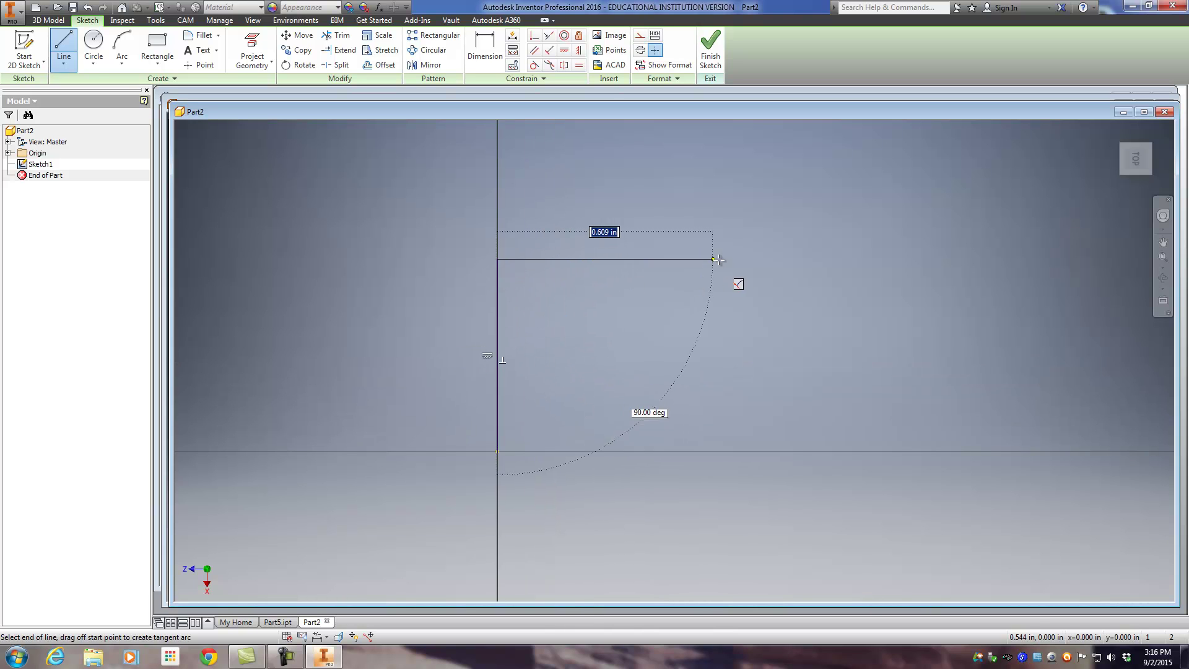
pyautogui.click(690, 260)
pyautogui.click(690, 153)
pyautogui.click(803, 153)
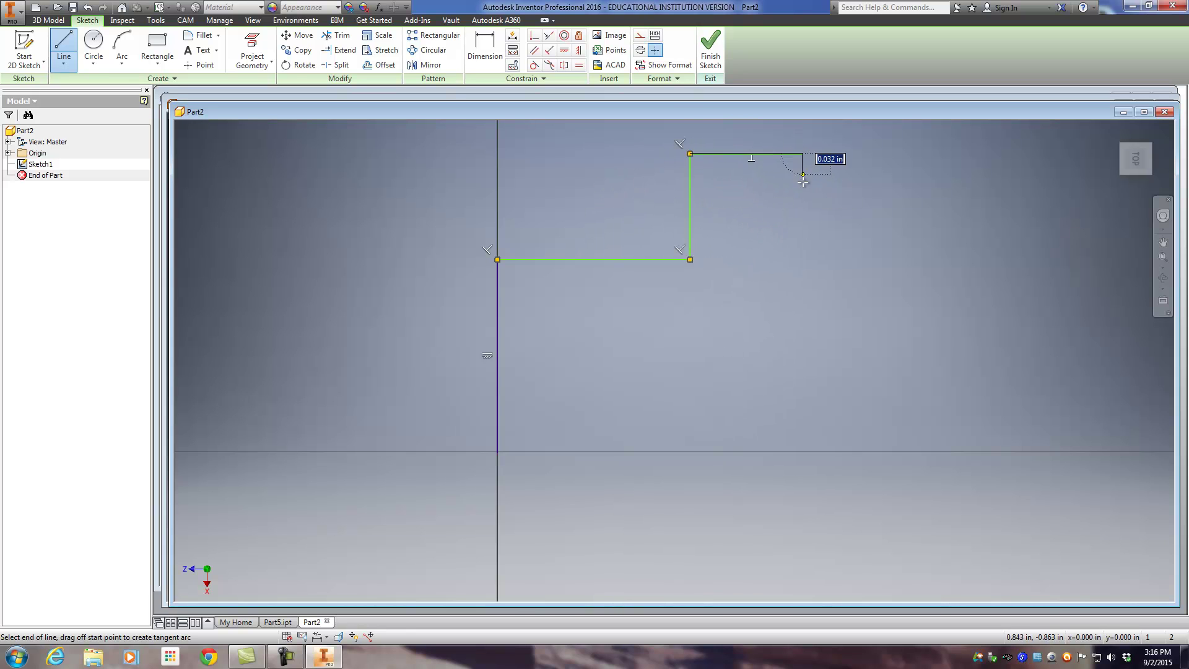
pyautogui.click(803, 259)
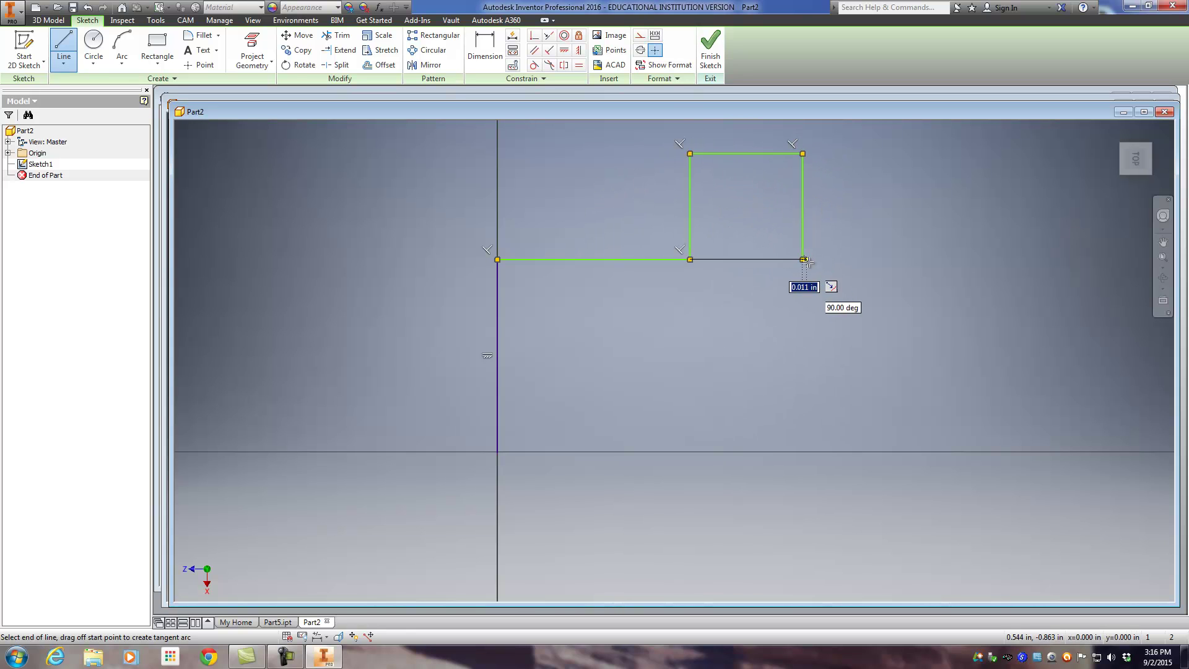
pyautogui.click(928, 259)
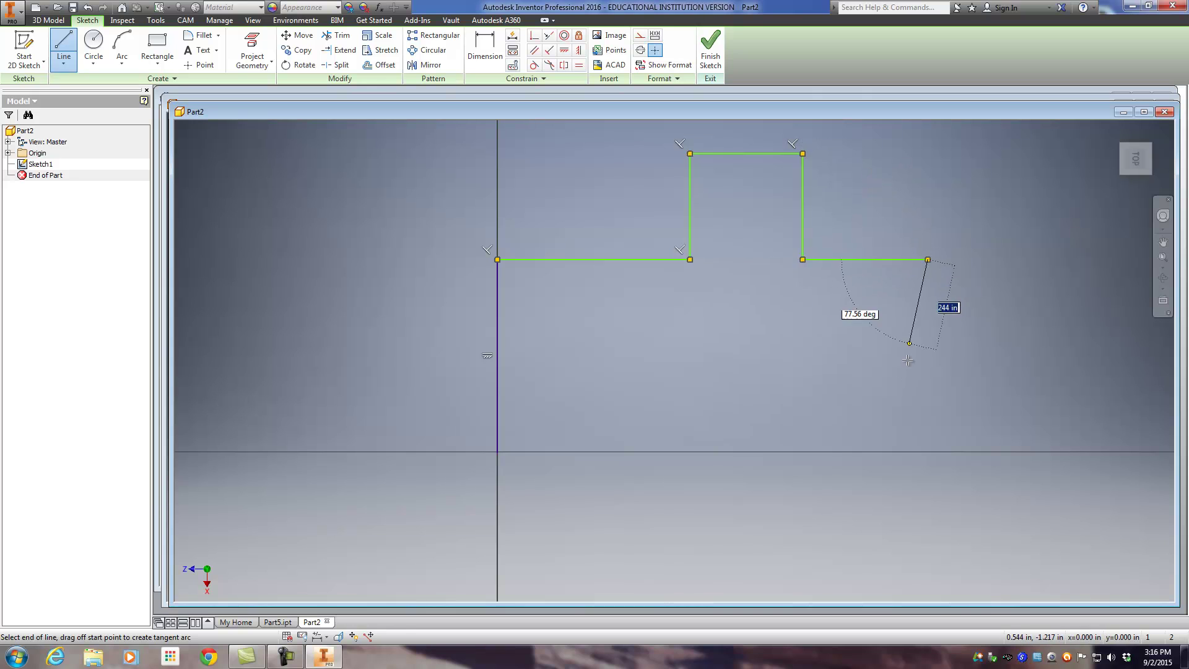
pyautogui.click(927, 451)
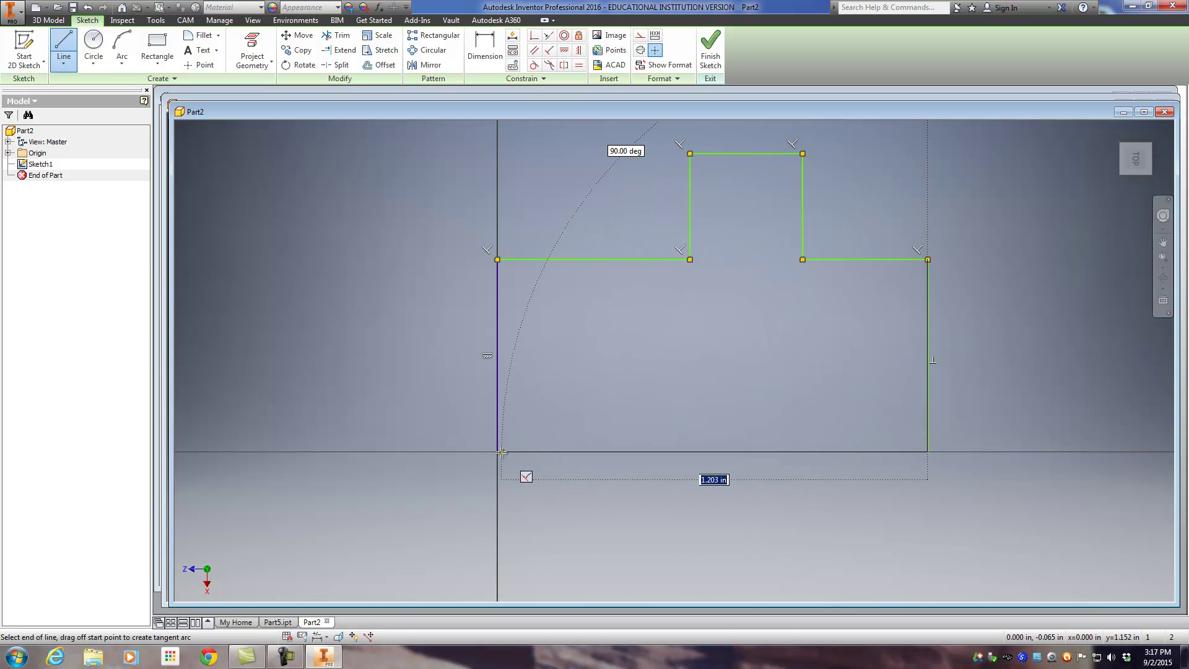
pyautogui.click(498, 452)
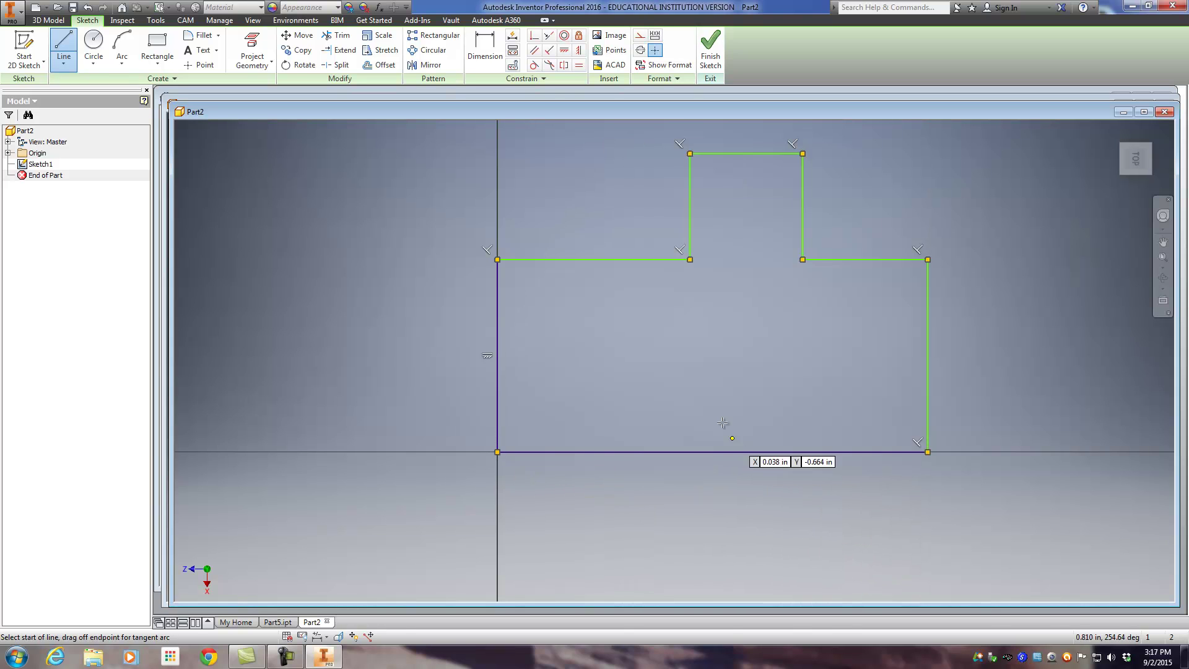
# Dimension the outline's left vertical edge at the origin to 0.75 in.
pyautogui.scroll(-3, 671, 355)
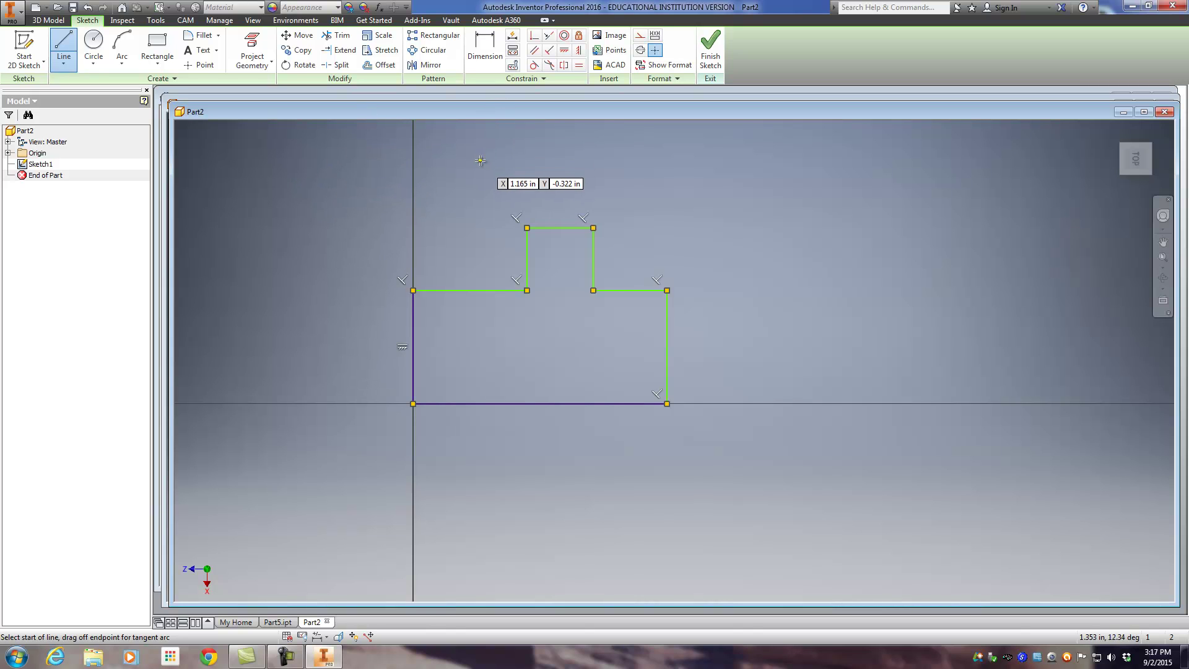
pyautogui.click(489, 62)
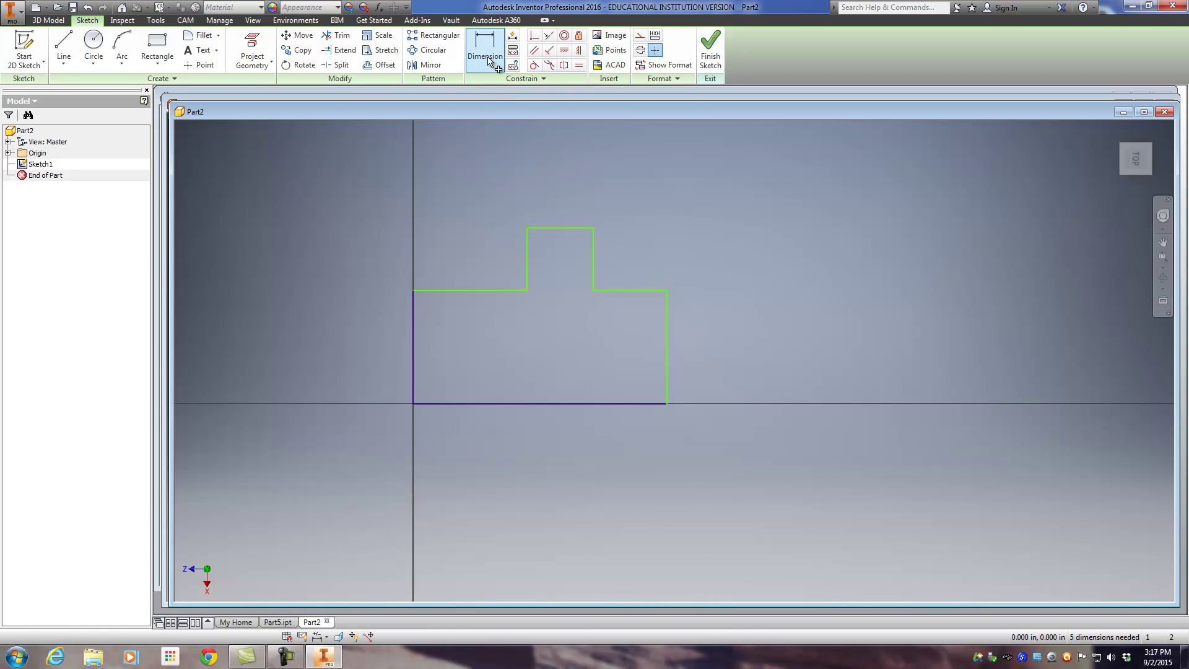
pyautogui.click(414, 342)
pyautogui.click(317, 341)
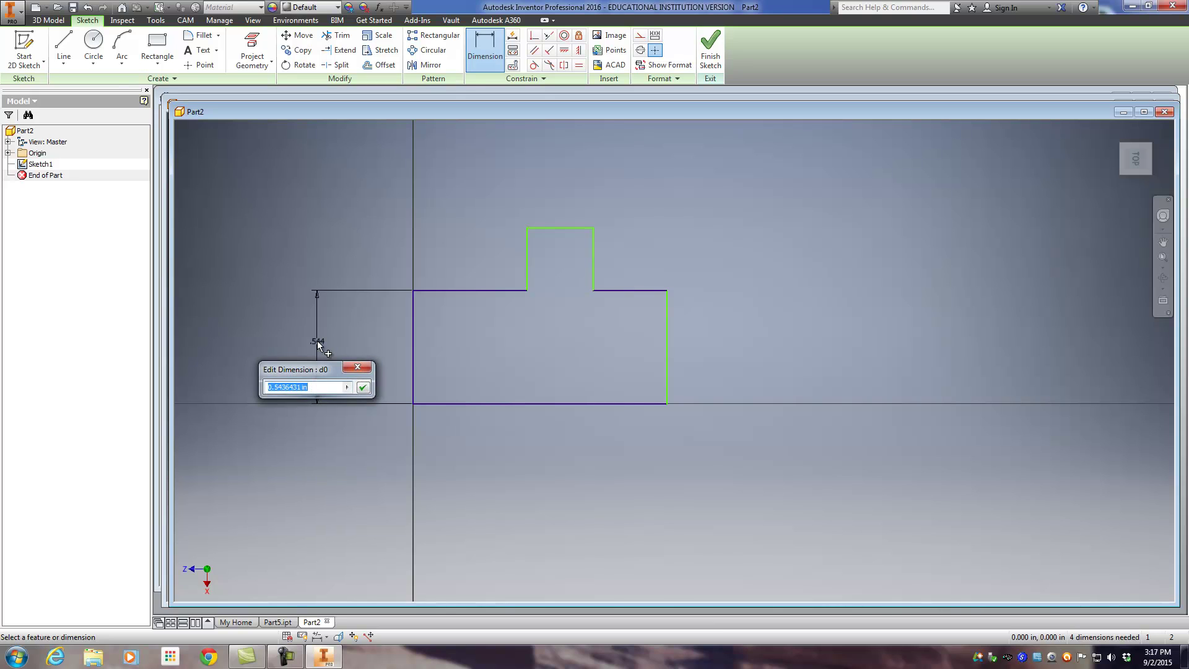
pyautogui.write('.75')
pyautogui.press('Return')
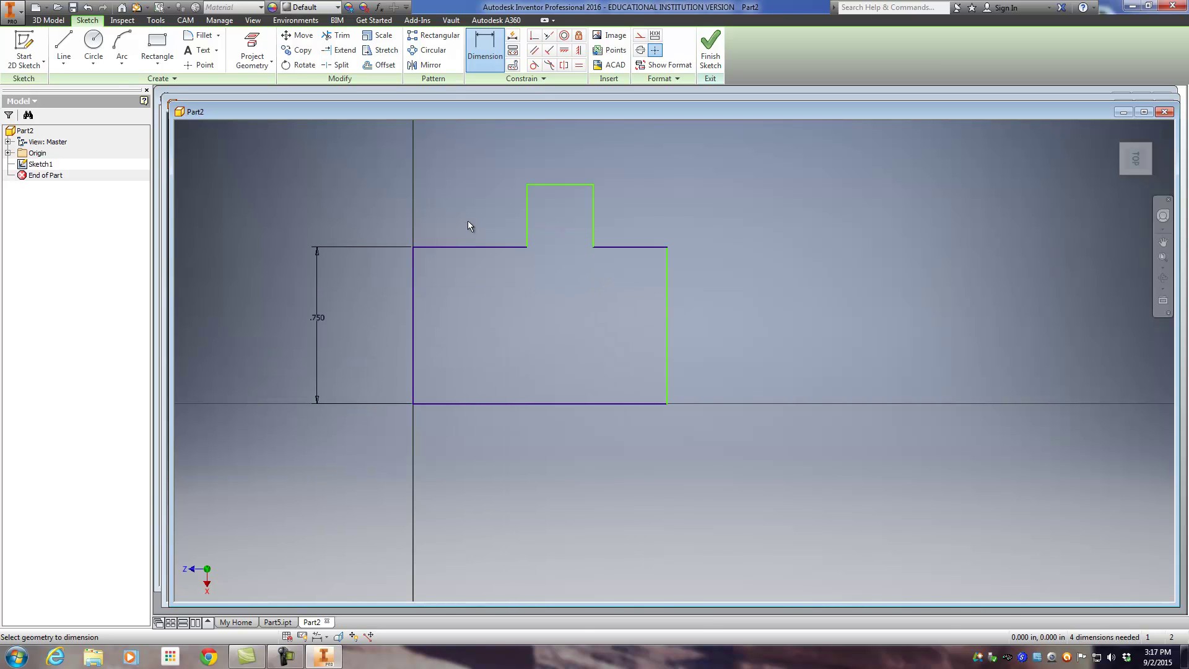
# Dimension the horizontal shoulder to the left of the stem to 0.75 in.
pyautogui.click(470, 247)
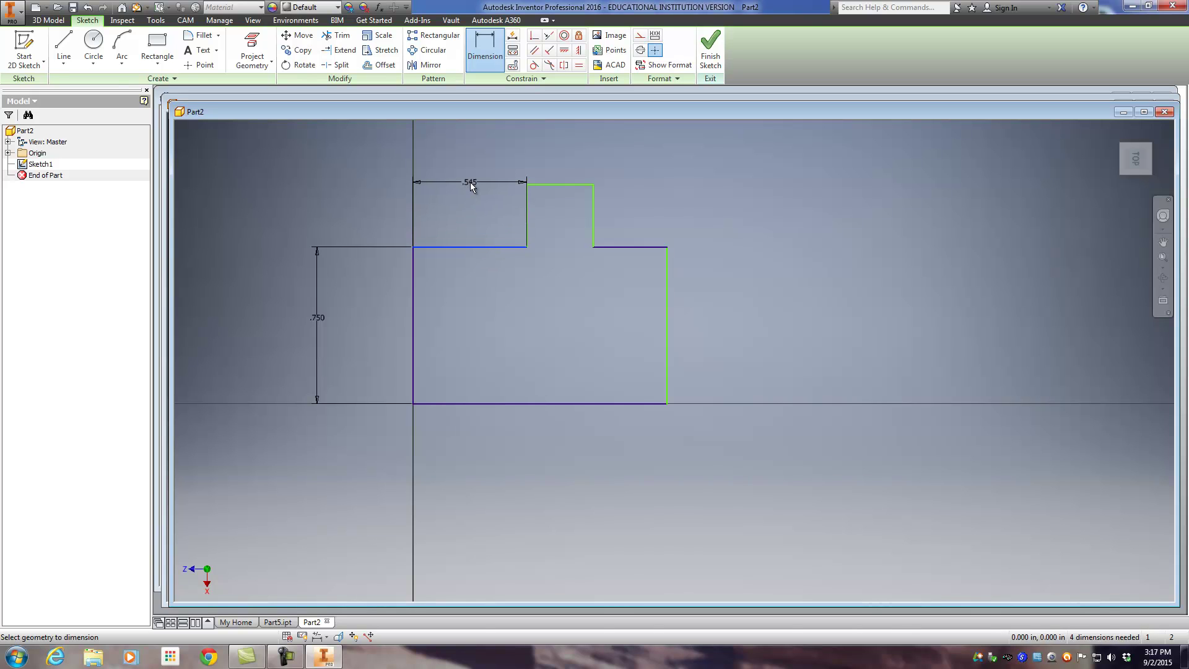
pyautogui.click(471, 183)
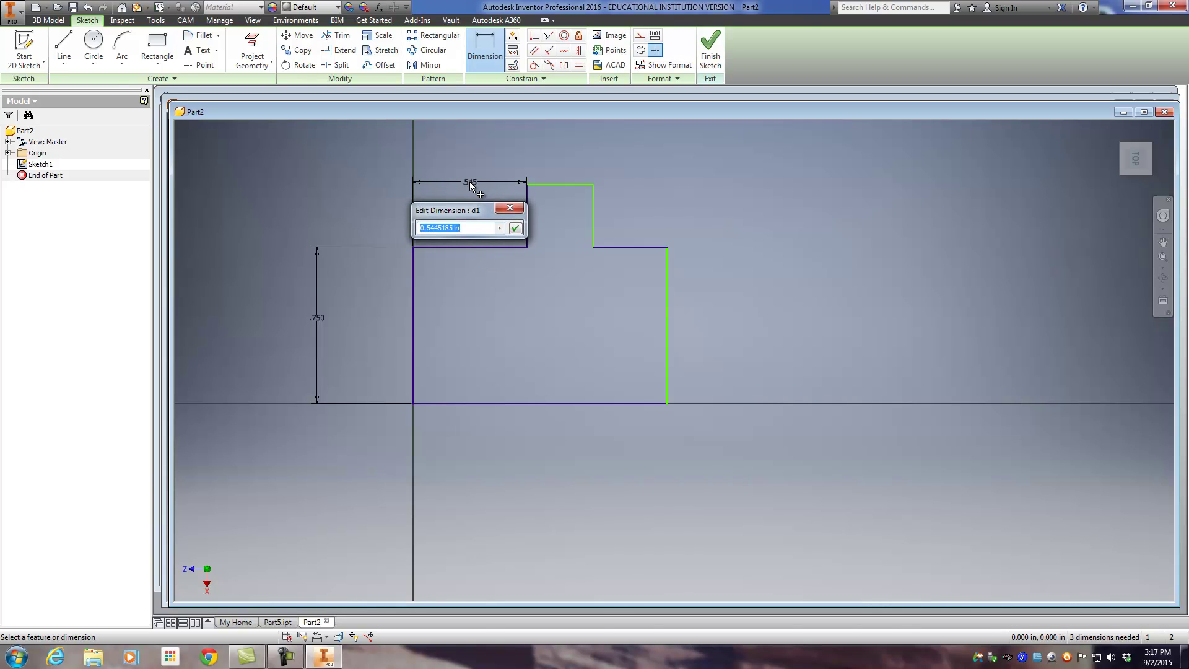
pyautogui.write('.75')
pyautogui.press('Return')
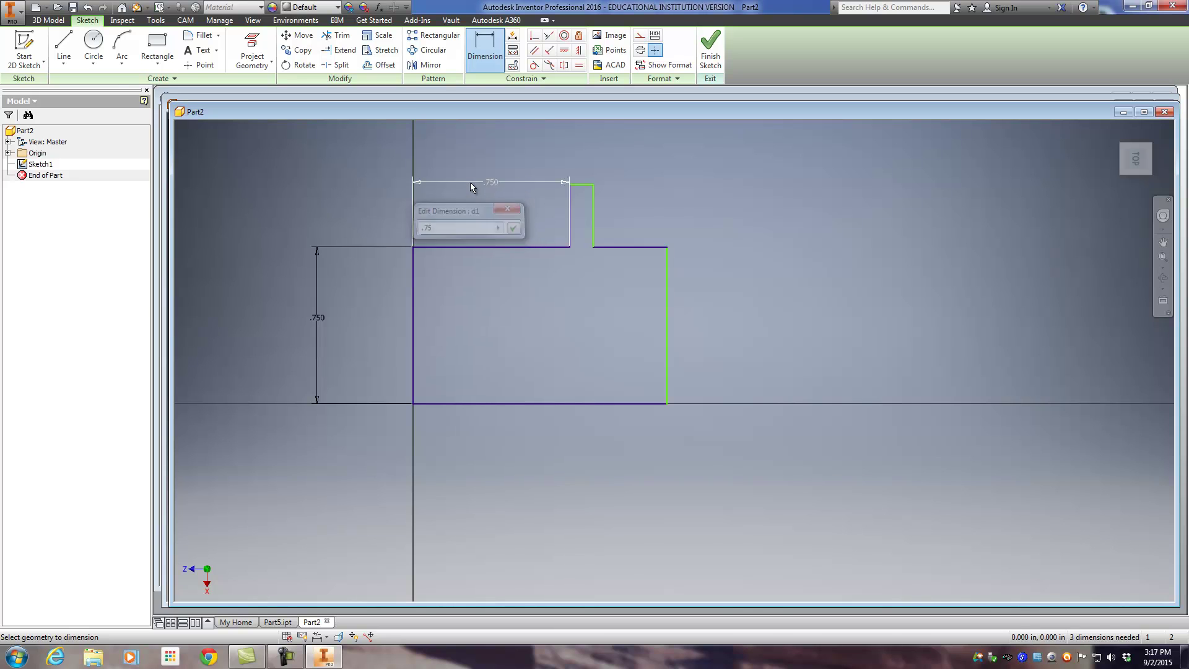
# Dimension the stem's top edge to 0.75 in and pull the base's right edge outward past the stem.
pyautogui.click(584, 184)
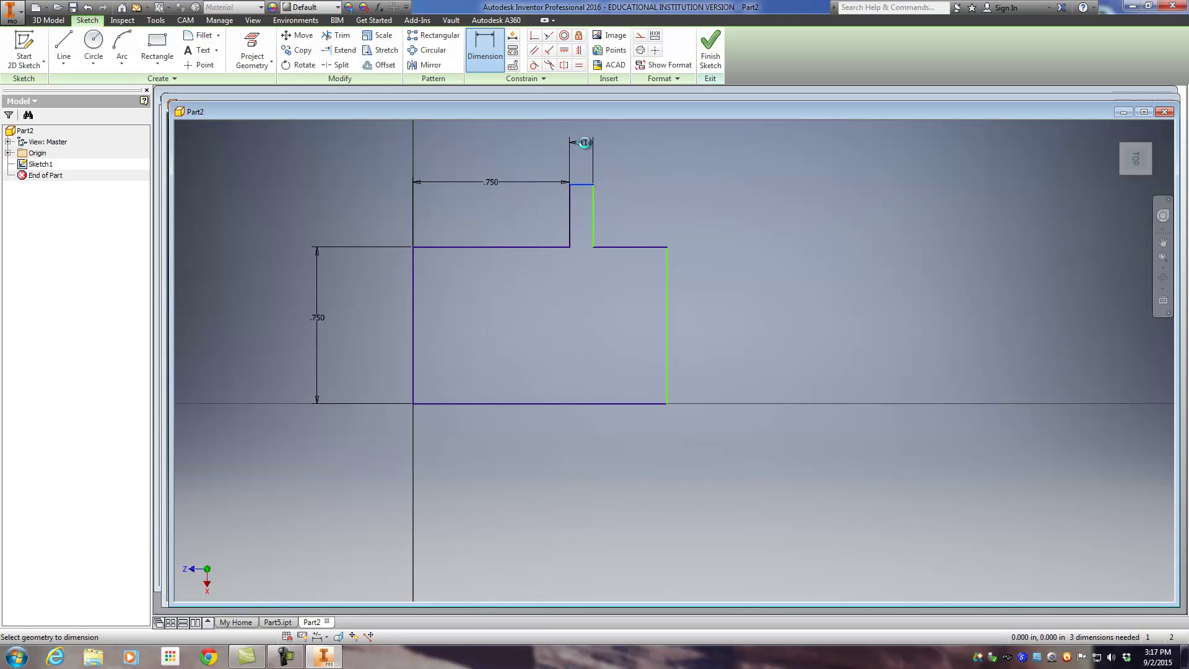
pyautogui.click(585, 144)
pyautogui.write('.75')
pyautogui.press('Return')
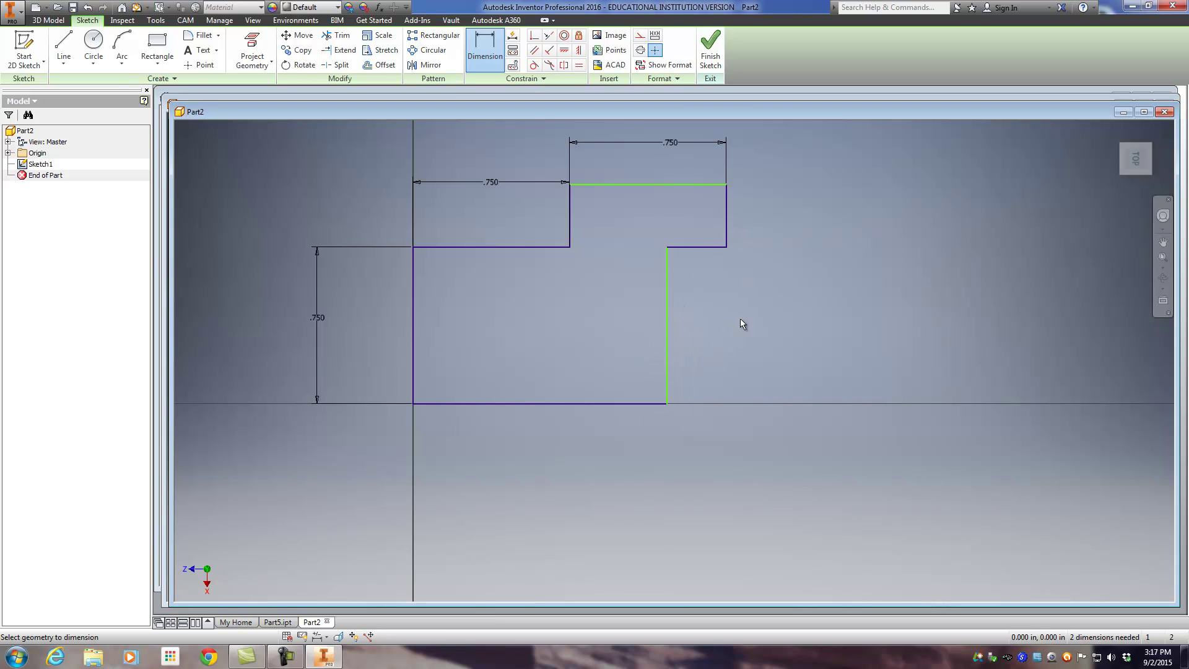
pyautogui.press('Escape')
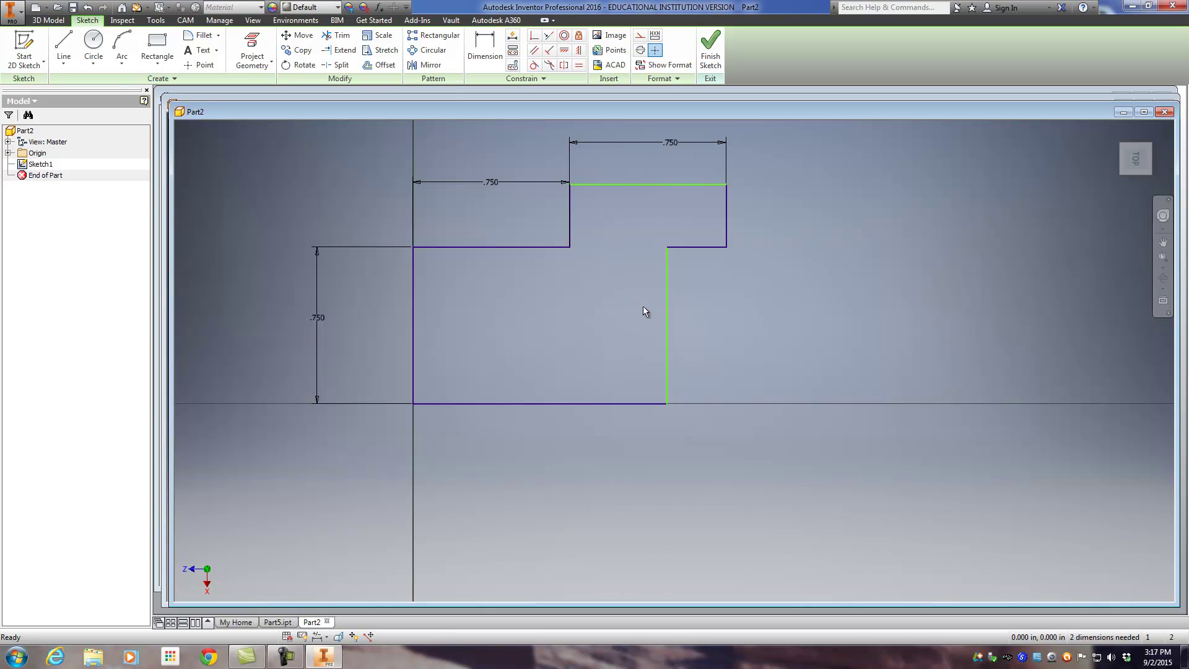
pyautogui.moveTo(668, 316); pyautogui.dragTo(940, 318)
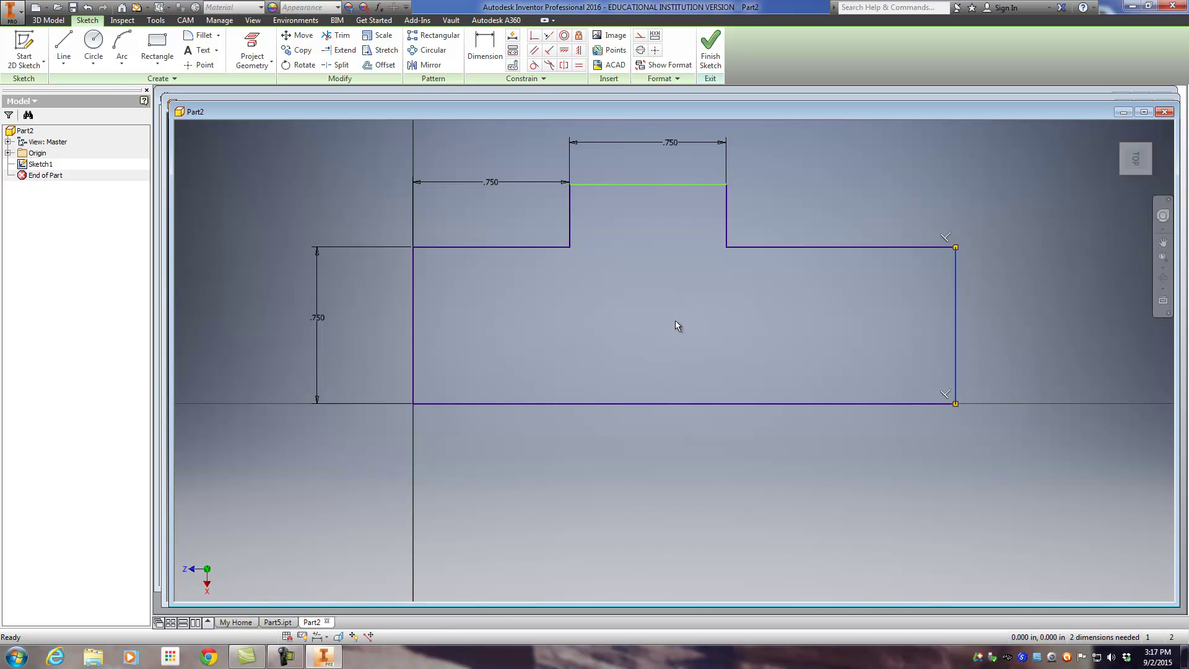
# Dimension the stem's left vertical edge to 0.75 in.
pyautogui.press('d')
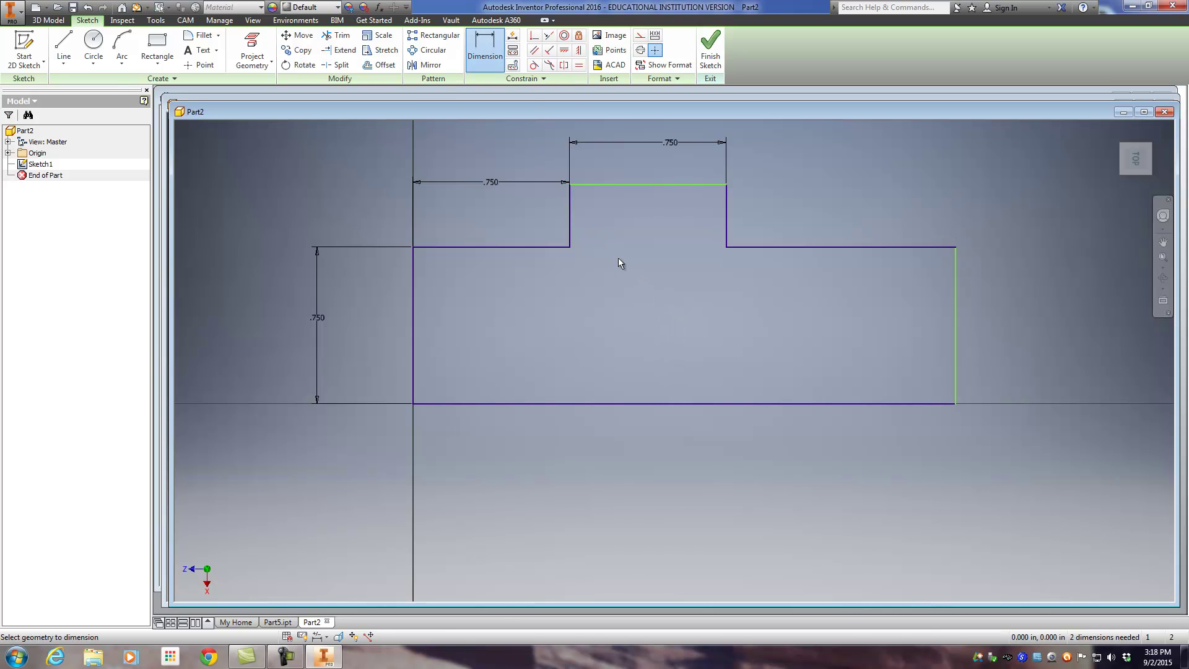
pyautogui.click(571, 215)
pyautogui.click(518, 217)
pyautogui.write('.75')
pyautogui.press('Return')
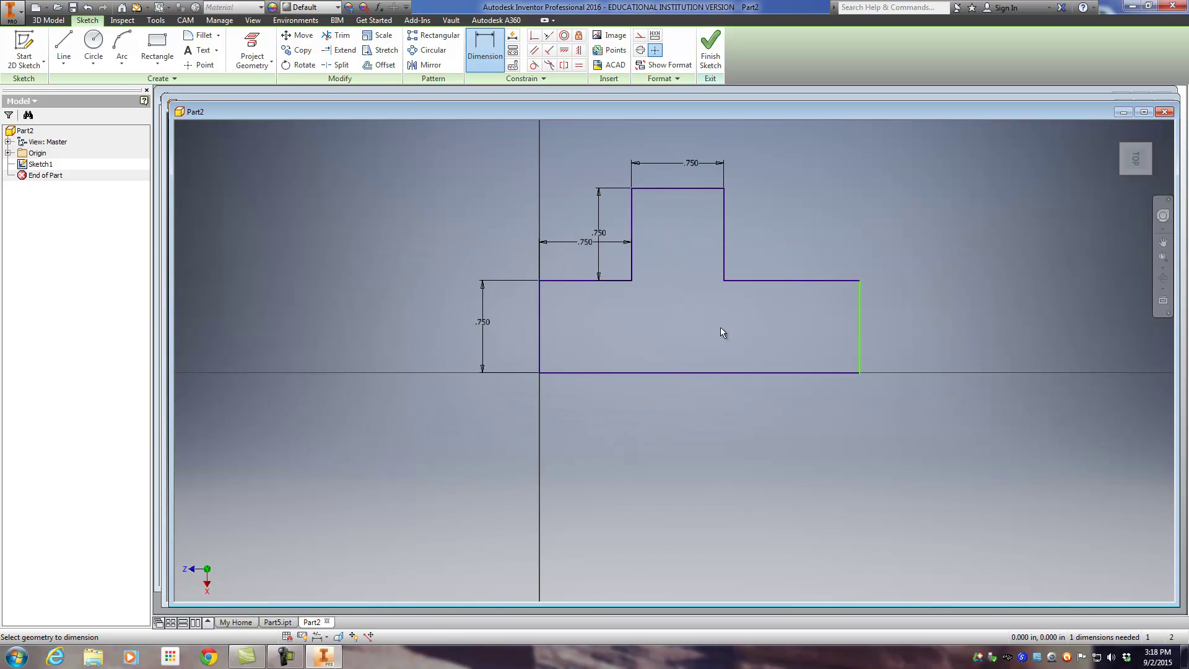
# Dimension the horizontal shoulder to the right of the stem to 0.75 in.
pyautogui.click(782, 277)
pyautogui.click(786, 246)
pyautogui.write('.75')
pyautogui.press('Return')
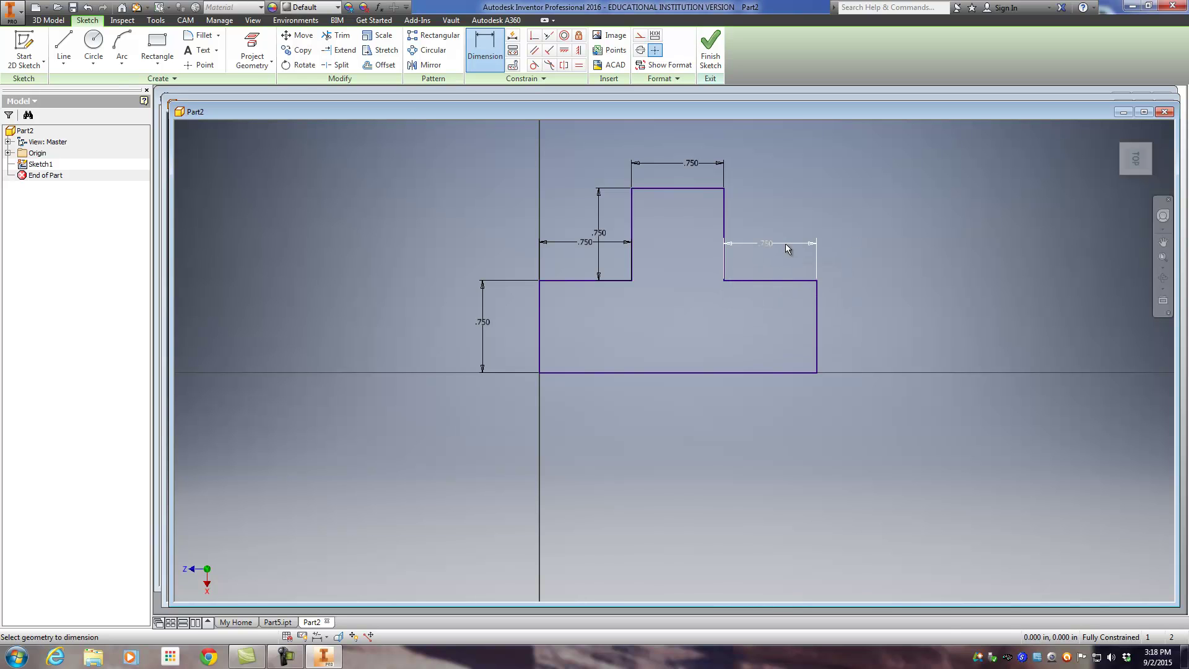
# Try to add dimensions to the base's right vertical edge and its long bottom edge.
pyautogui.click(816, 318)
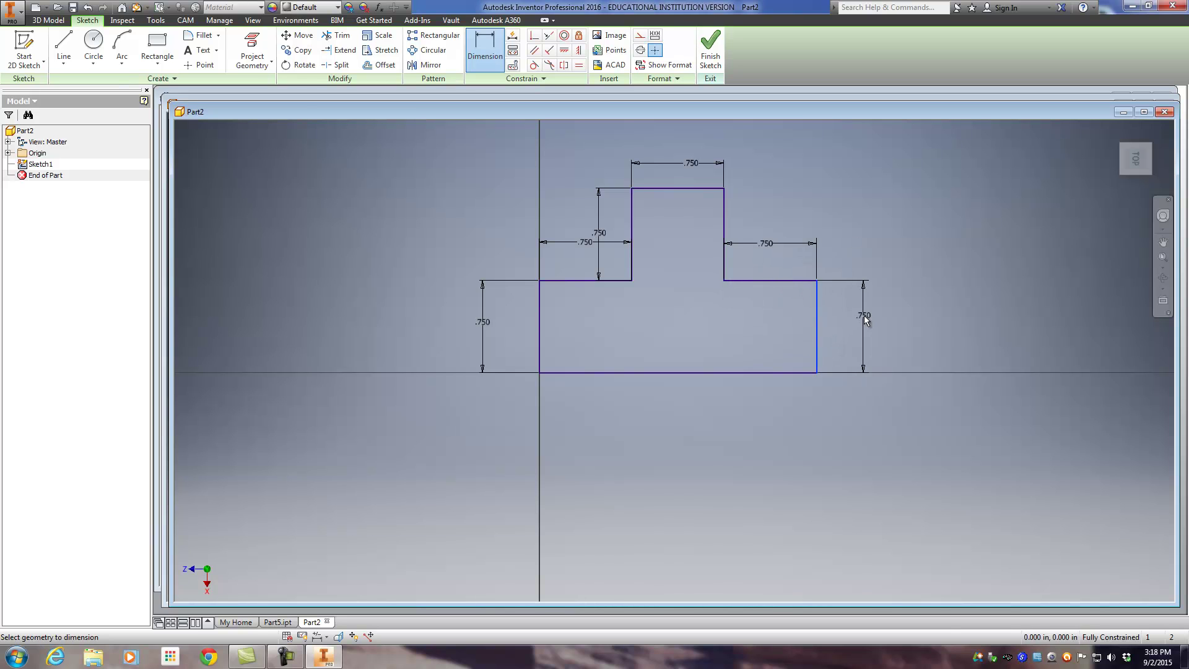
pyautogui.click(863, 321)
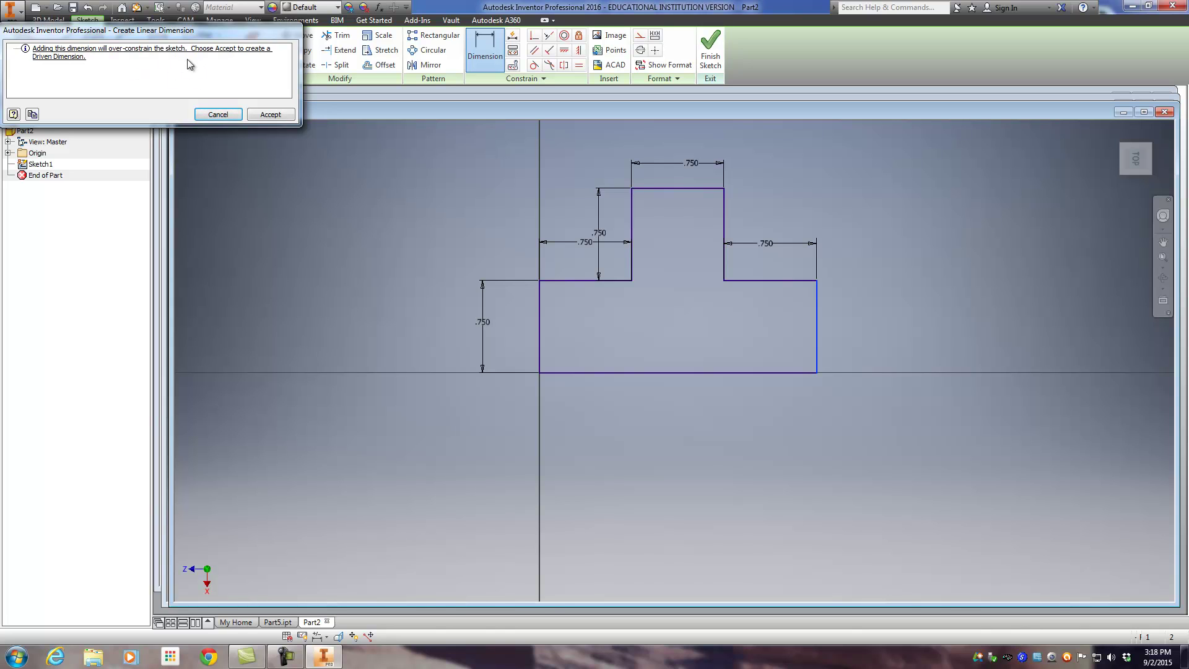
pyautogui.click(214, 115)
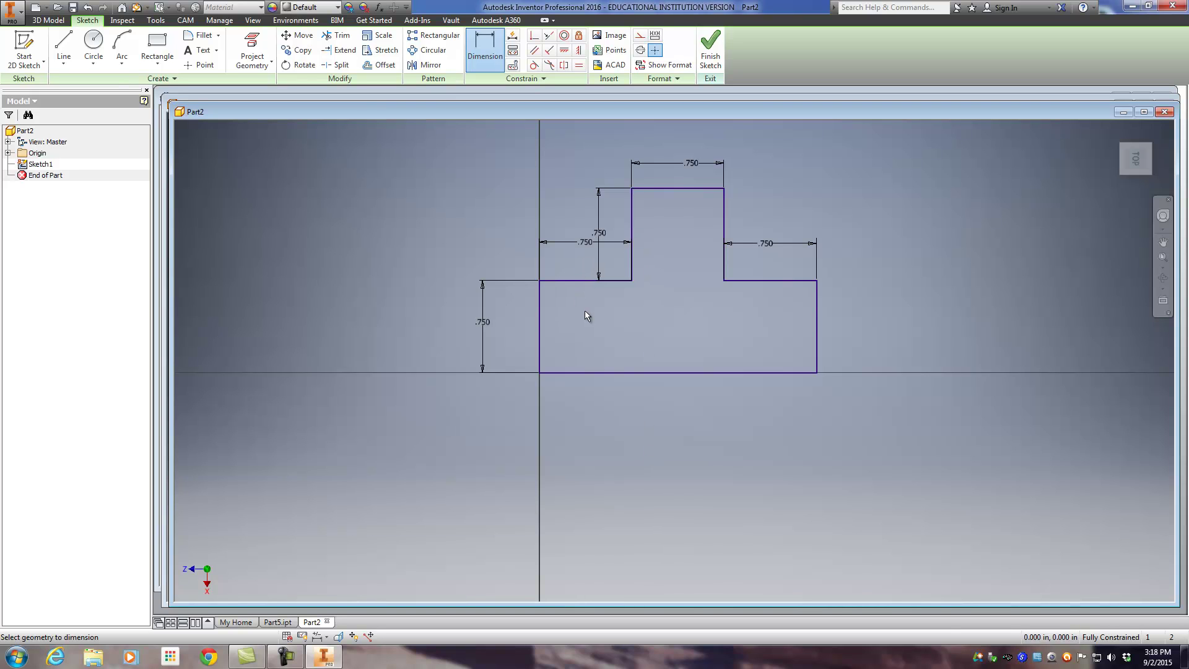
pyautogui.click(644, 373)
pyautogui.click(664, 439)
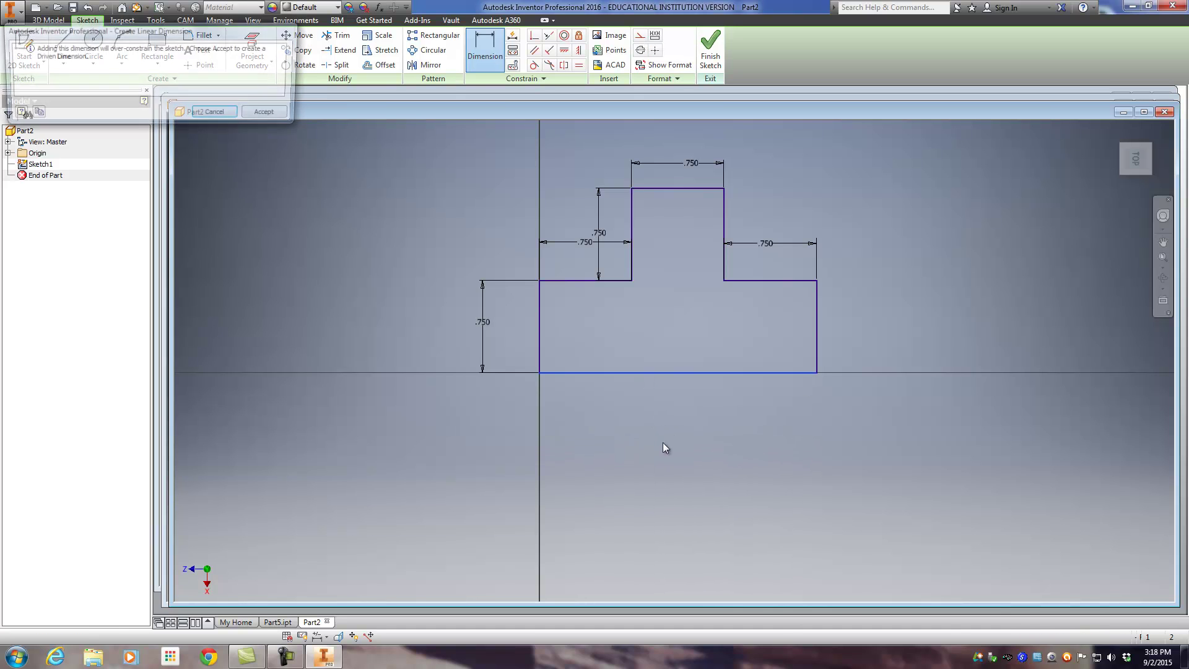
pyautogui.click(220, 116)
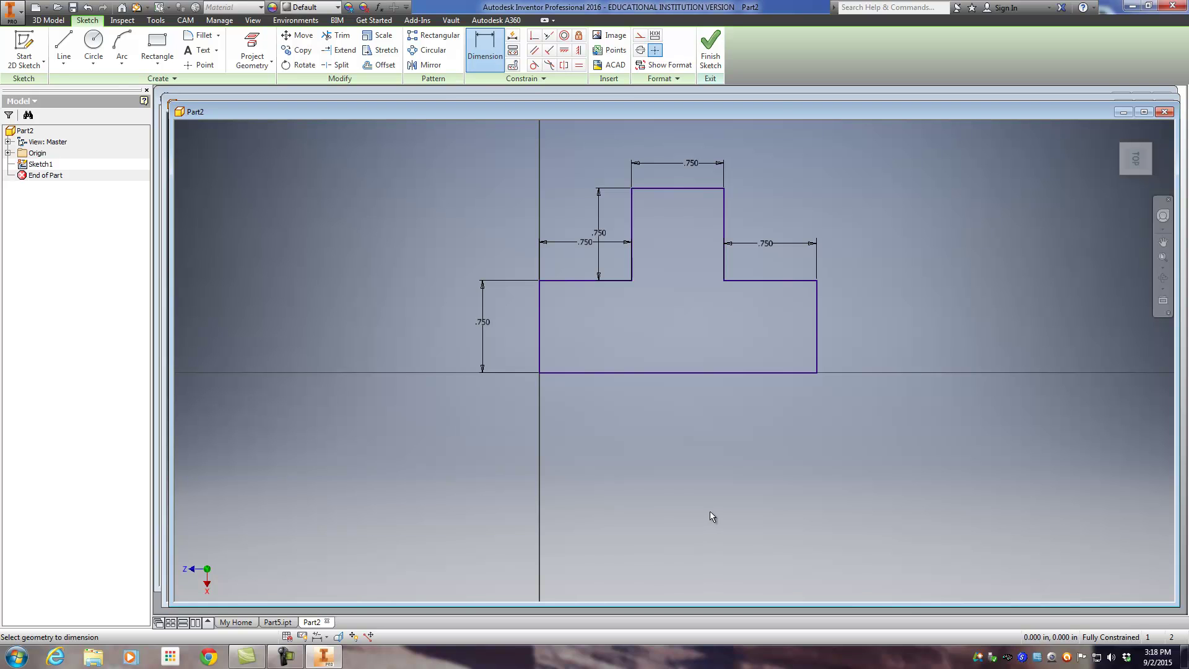
# Finish the sketch and extrude the T-shaped profile 0.75 in.
pyautogui.click(712, 53)
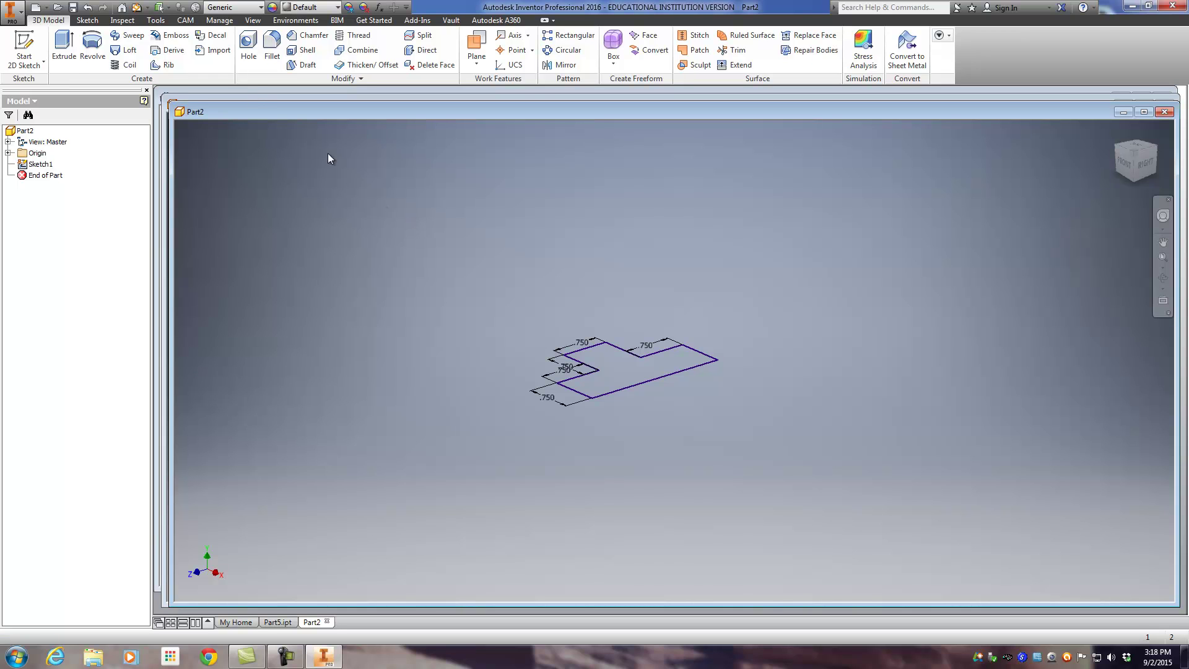
pyautogui.write('e')
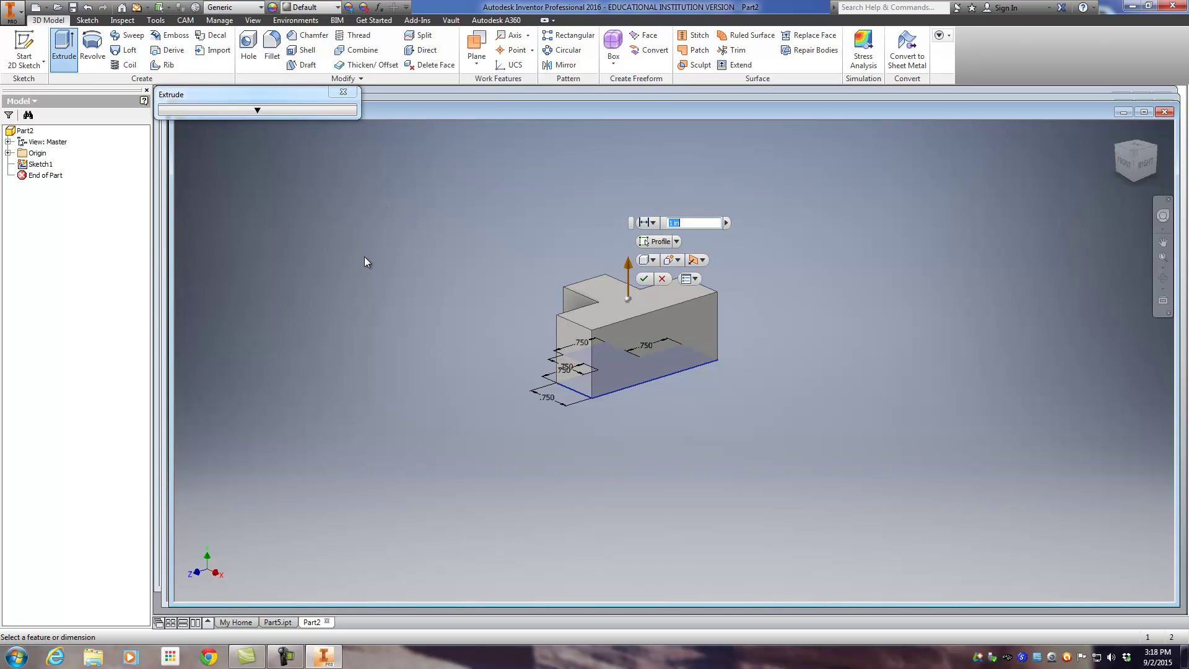
pyautogui.write('.75')
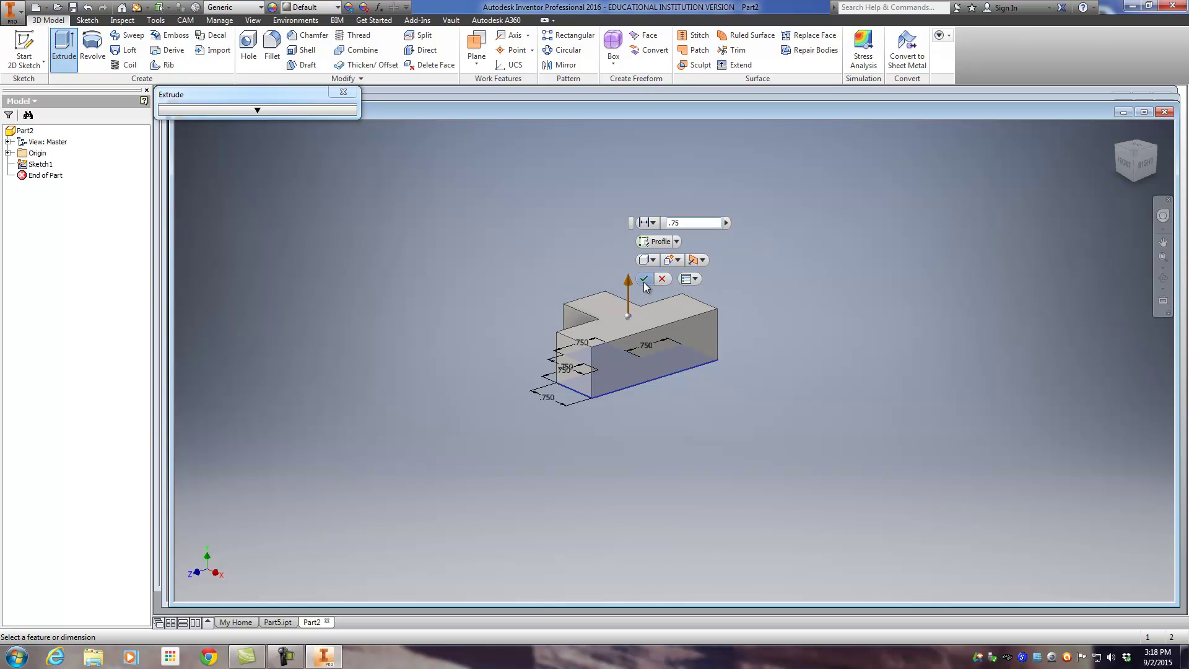
pyautogui.click(644, 279)
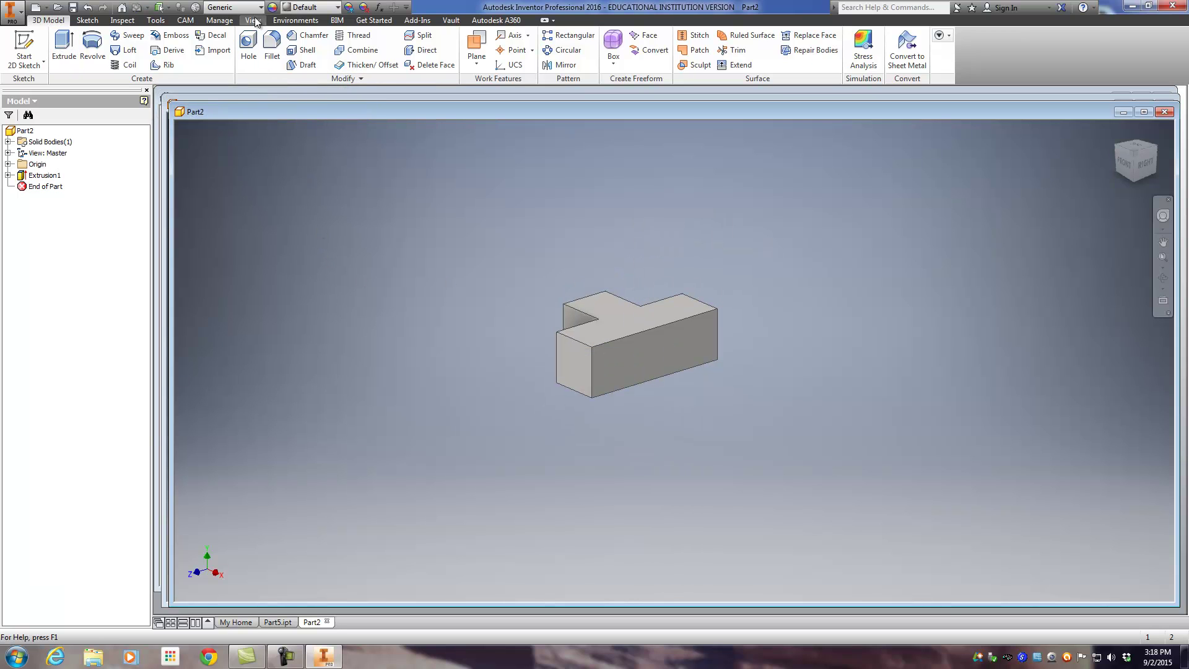
# Assign the Wood (Birch) material to the part and override its appearance with Blue - Wall Paint - Glossy.
pyautogui.click(236, 7)
pyautogui.scroll(-4, 251, 343)
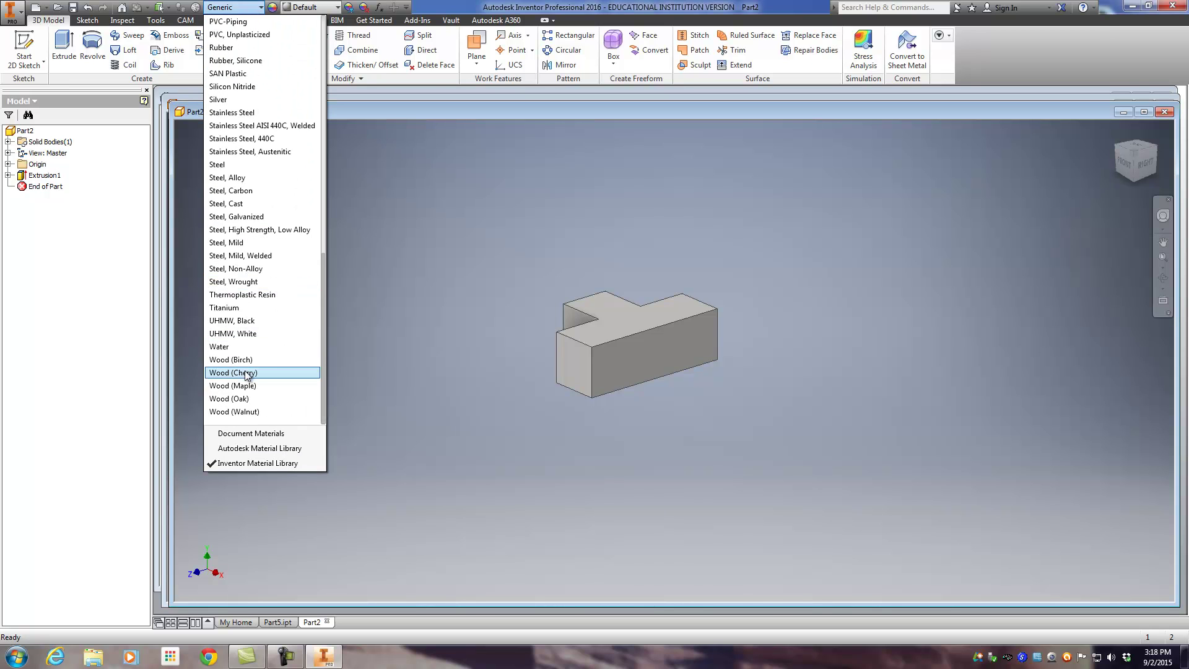
pyautogui.click(248, 359)
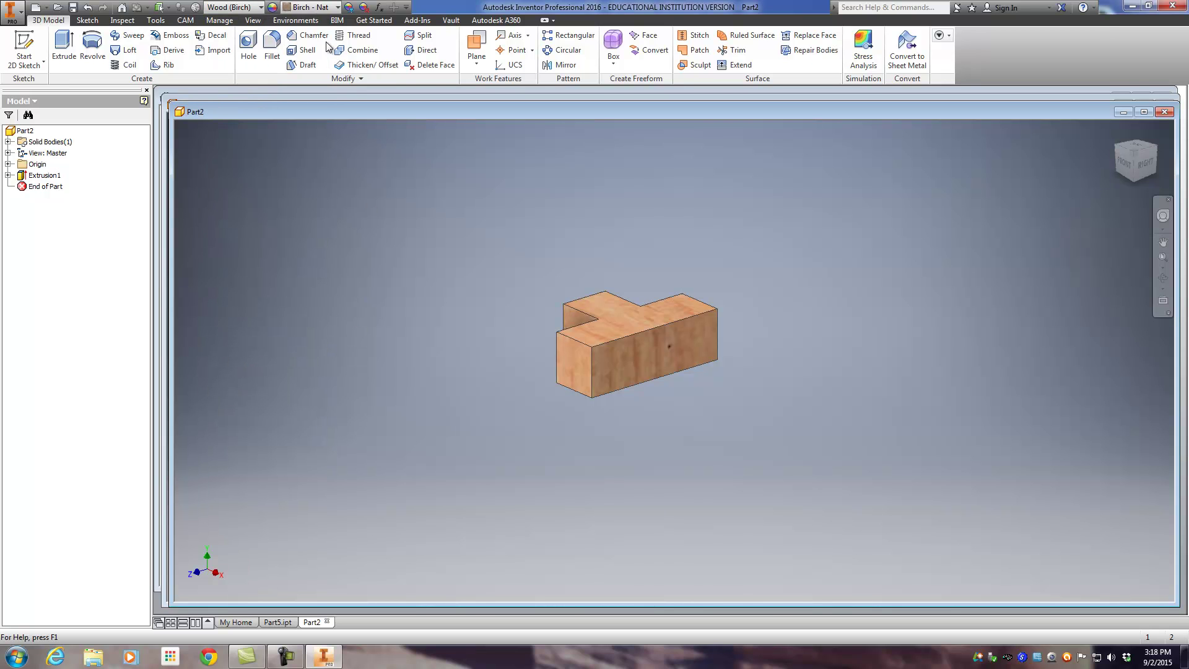
pyautogui.click(310, 6)
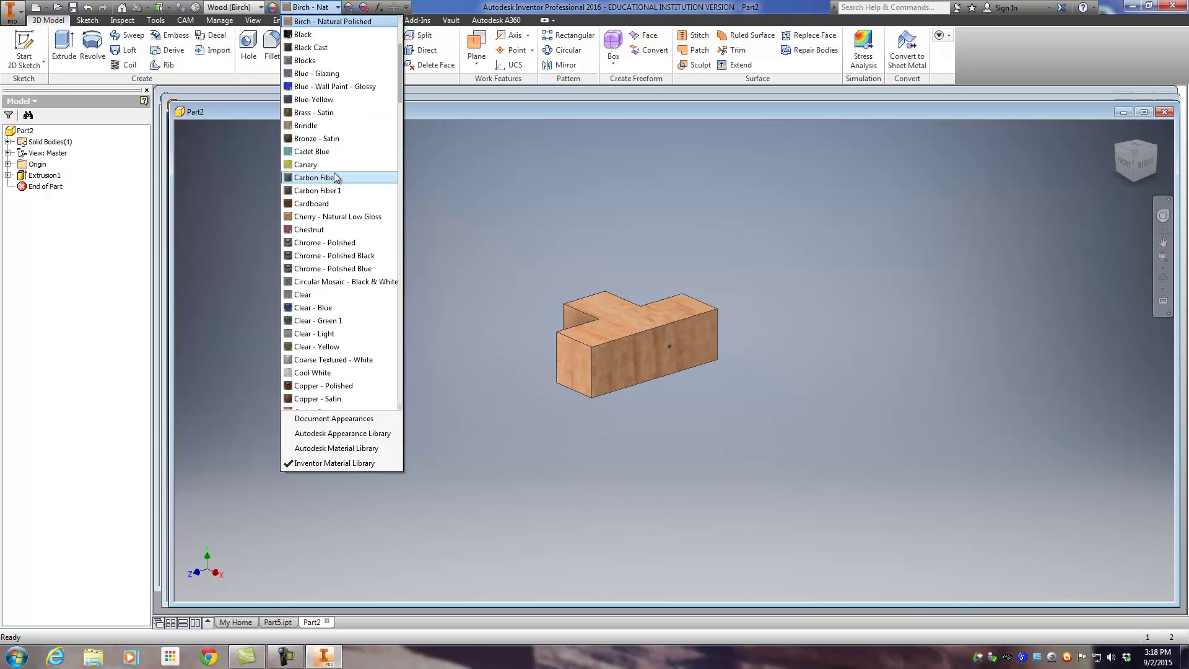
pyautogui.click(317, 88)
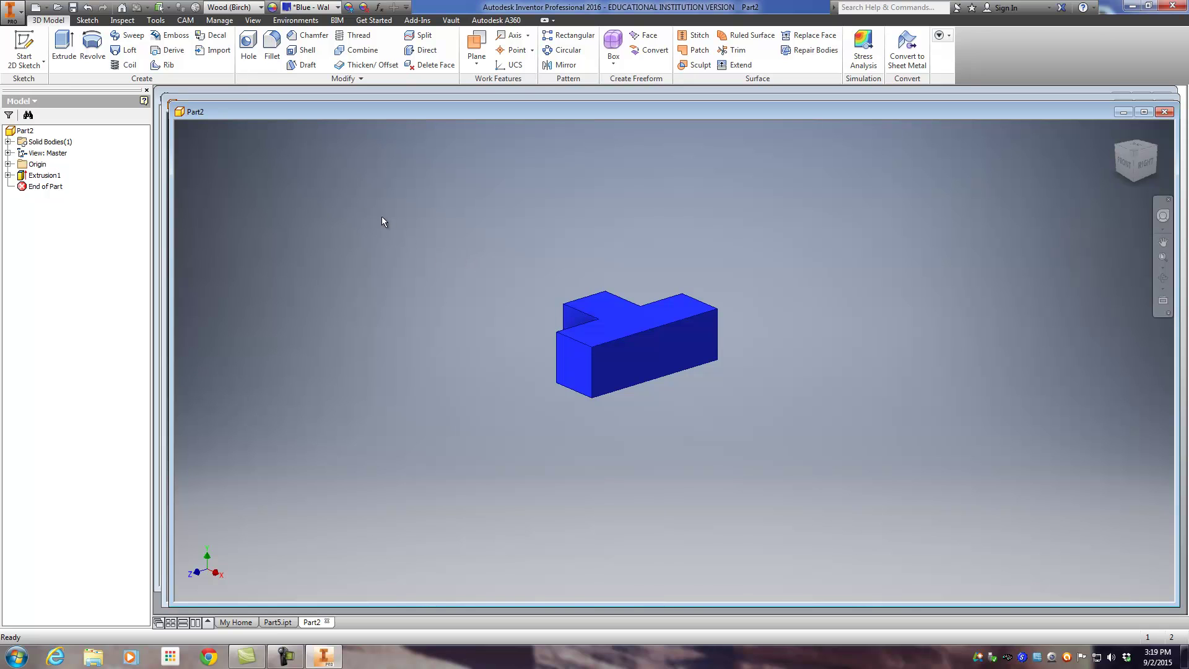
# Move the Part2 window down to uncover the Part5 window behind it.
pyautogui.moveTo(288, 114); pyautogui.dragTo(291, 147)
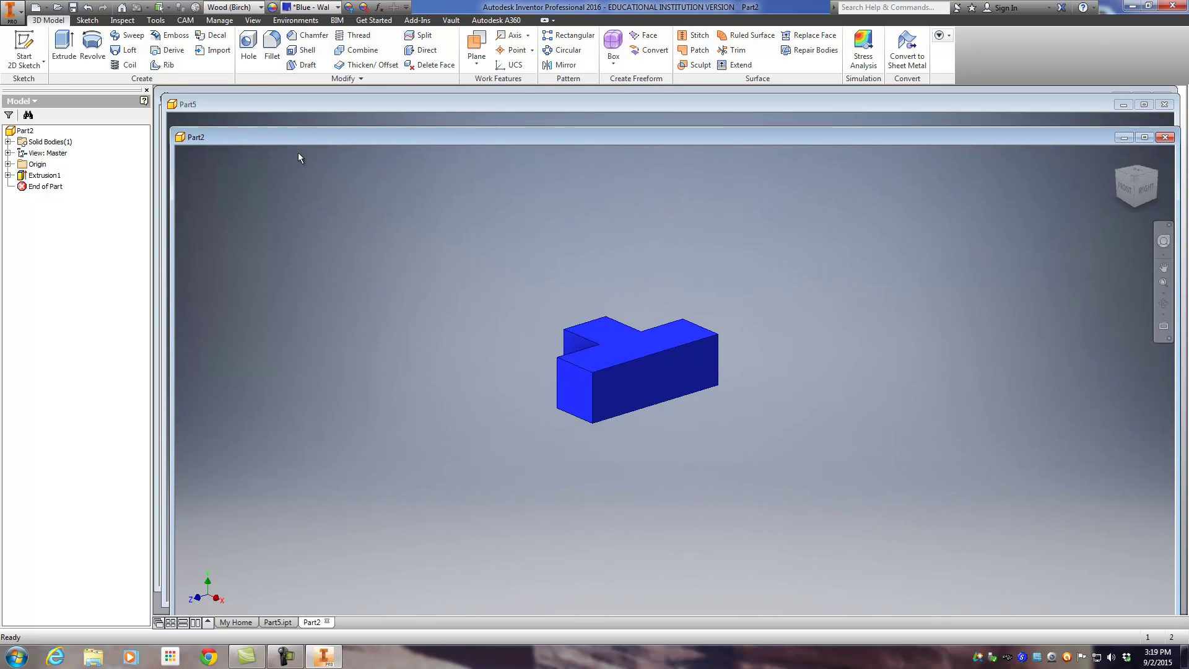